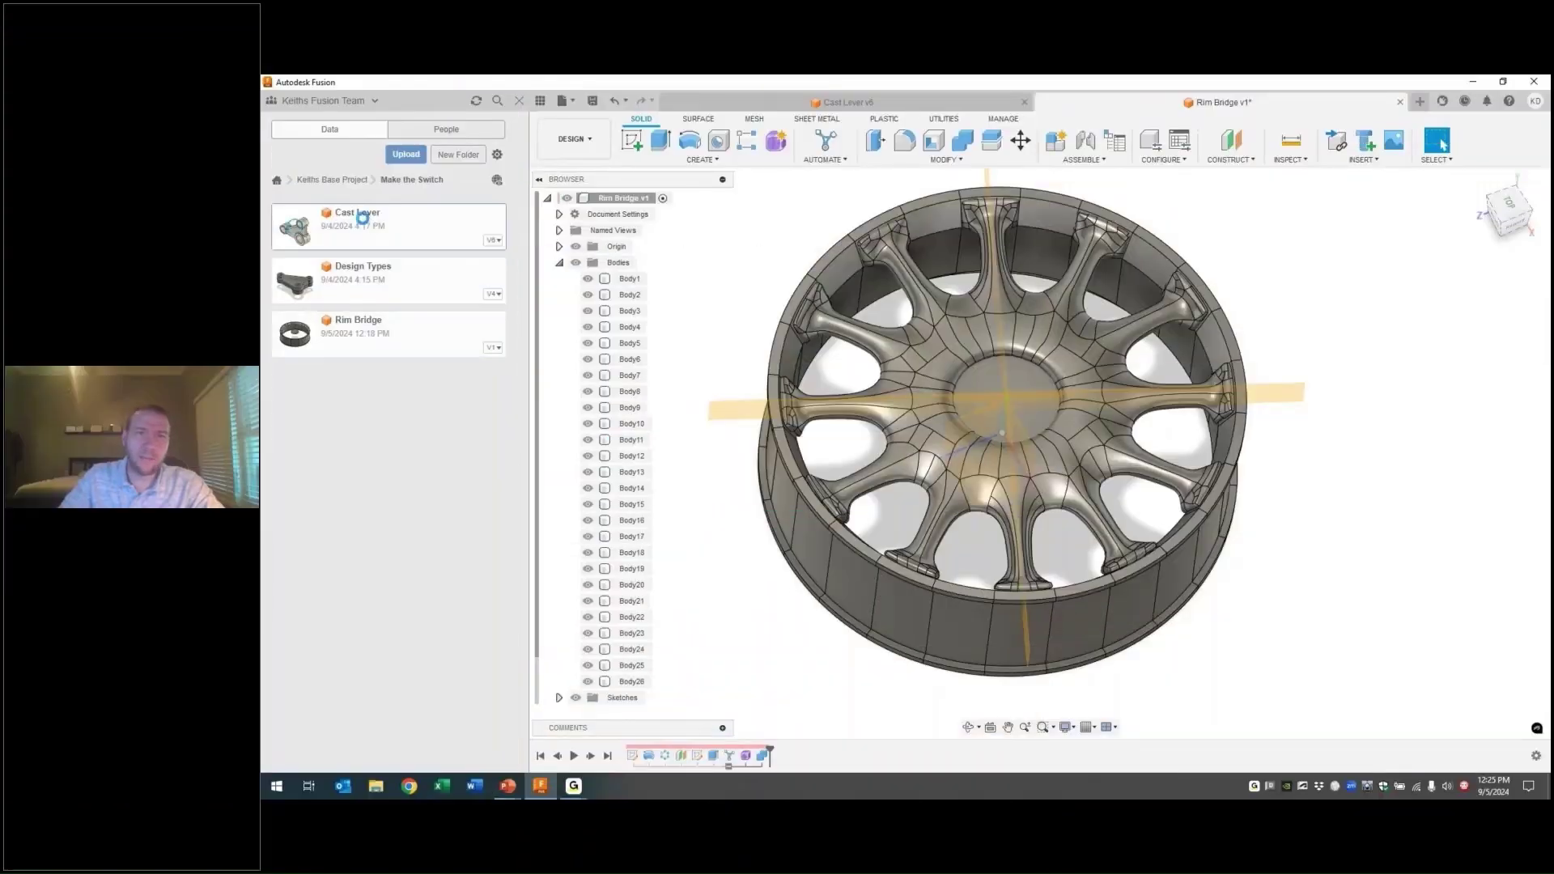
Step: Switch to the Cast Lever v6 document in place of the Rim Bridge wheel
{"action": "left_click", "coordinate": [858, 105]}
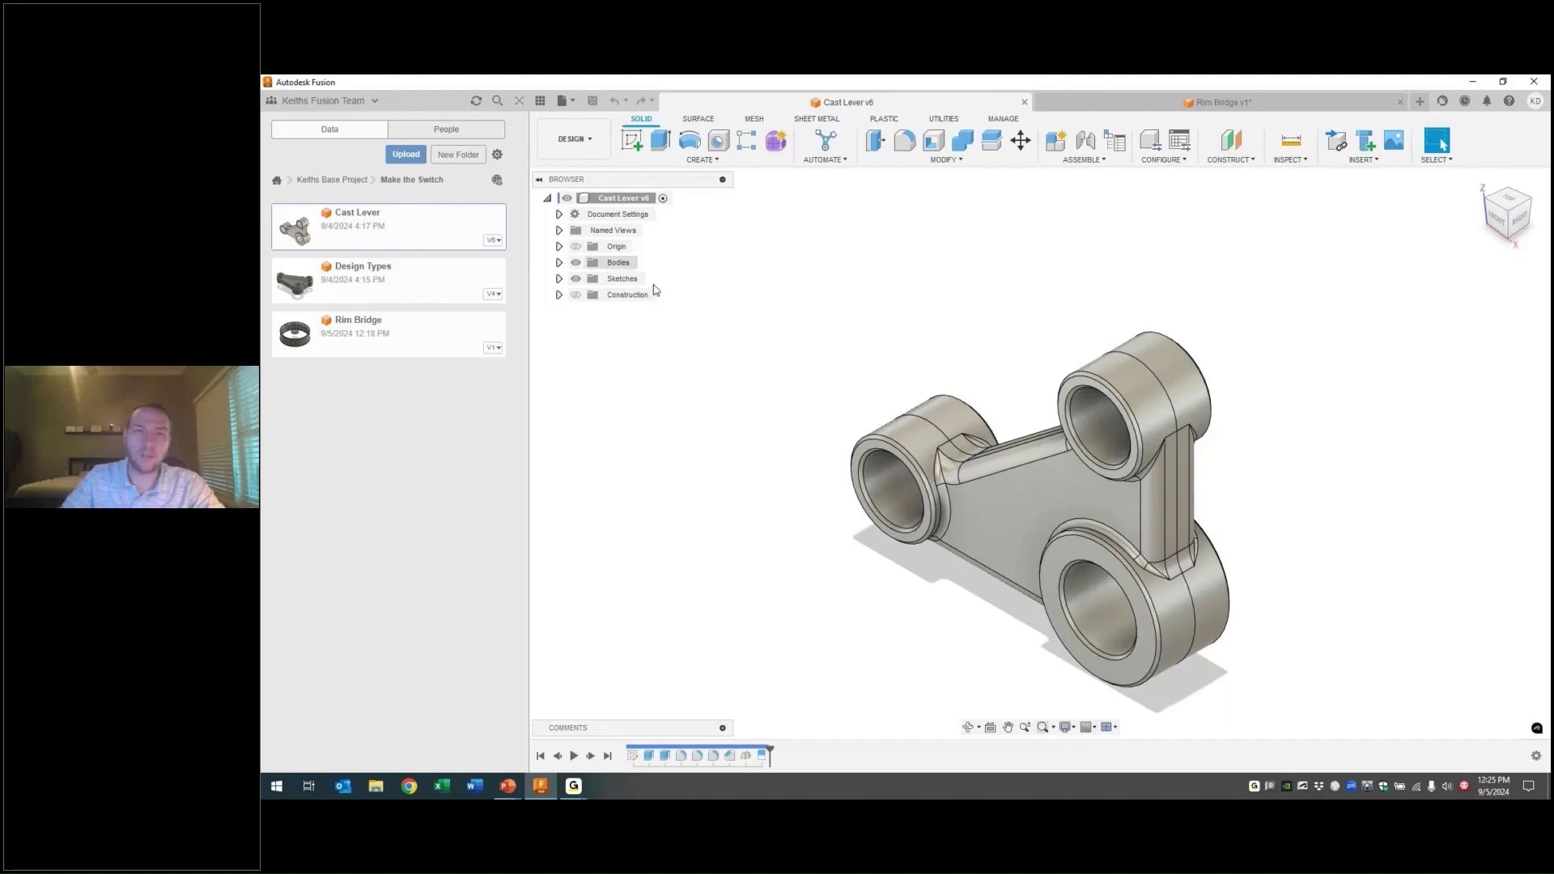
Step: Create a Static Stress study in the Simulation workspace and close the getting-started help
{"action": "left_click", "coordinate": [573, 138]}
{"action": "left_click", "coordinate": [569, 265]}
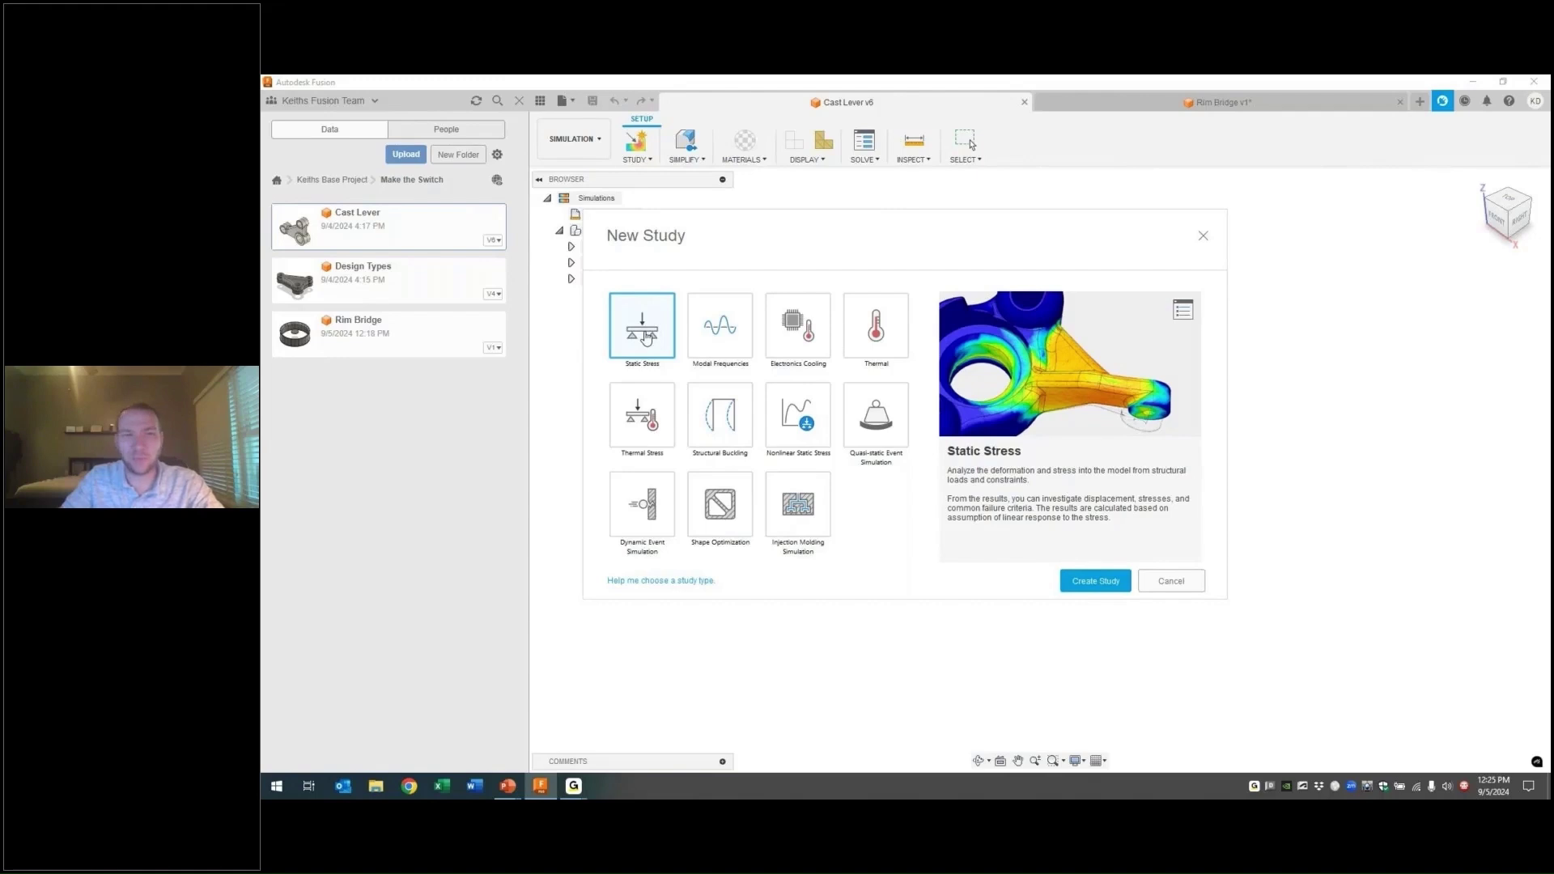
{"action": "left_click", "coordinate": [1107, 582]}
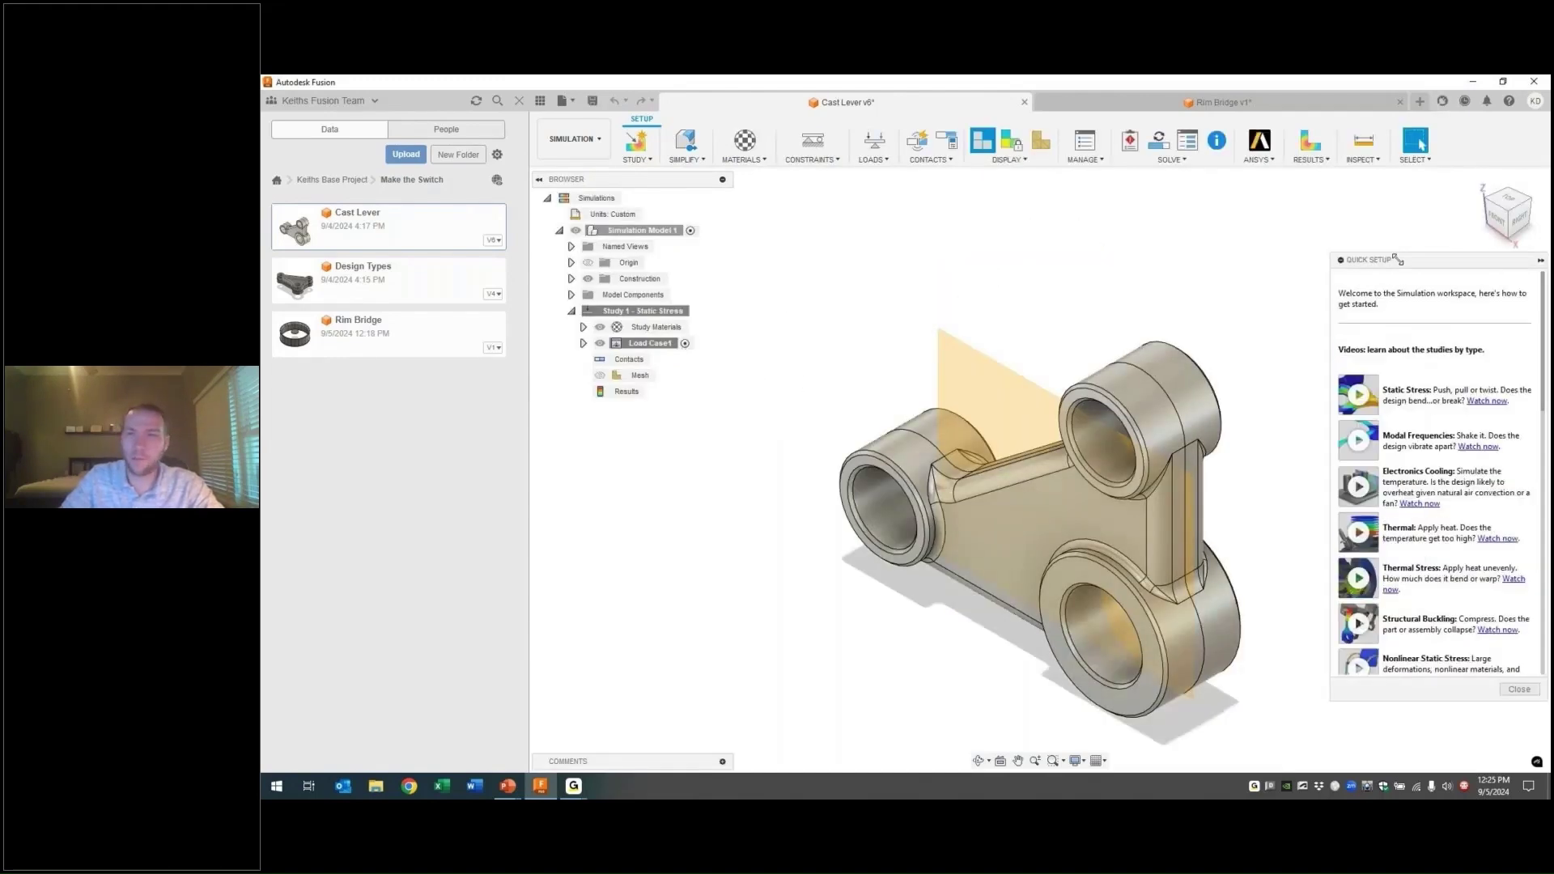
{"action": "left_click_drag", "start_coordinate": [1399, 260], "coordinate": [1398, 225]}
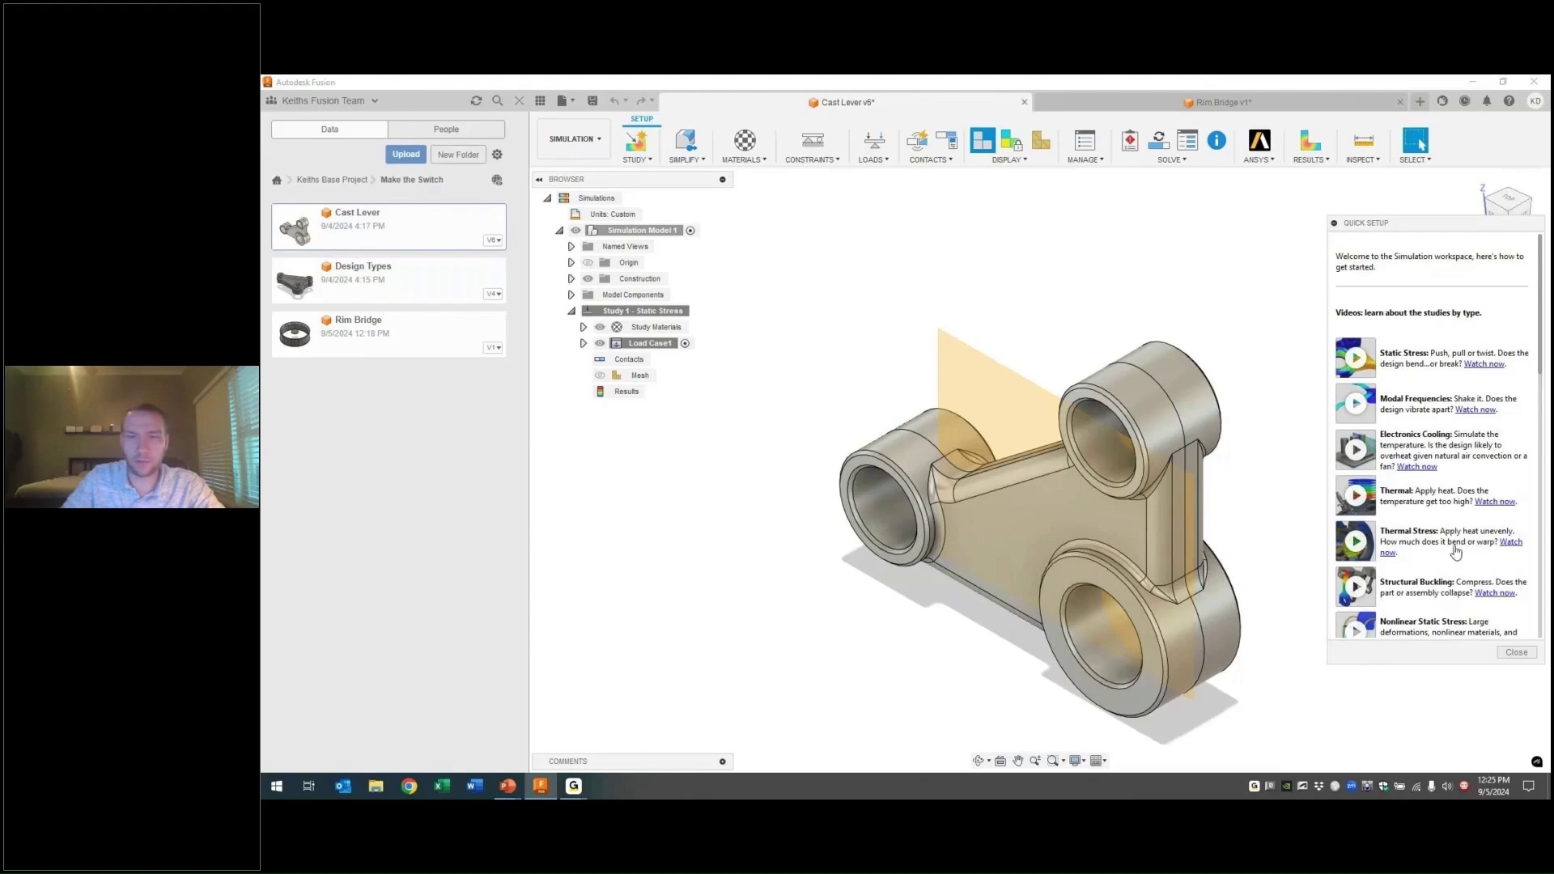
{"action": "left_click", "coordinate": [1516, 652]}
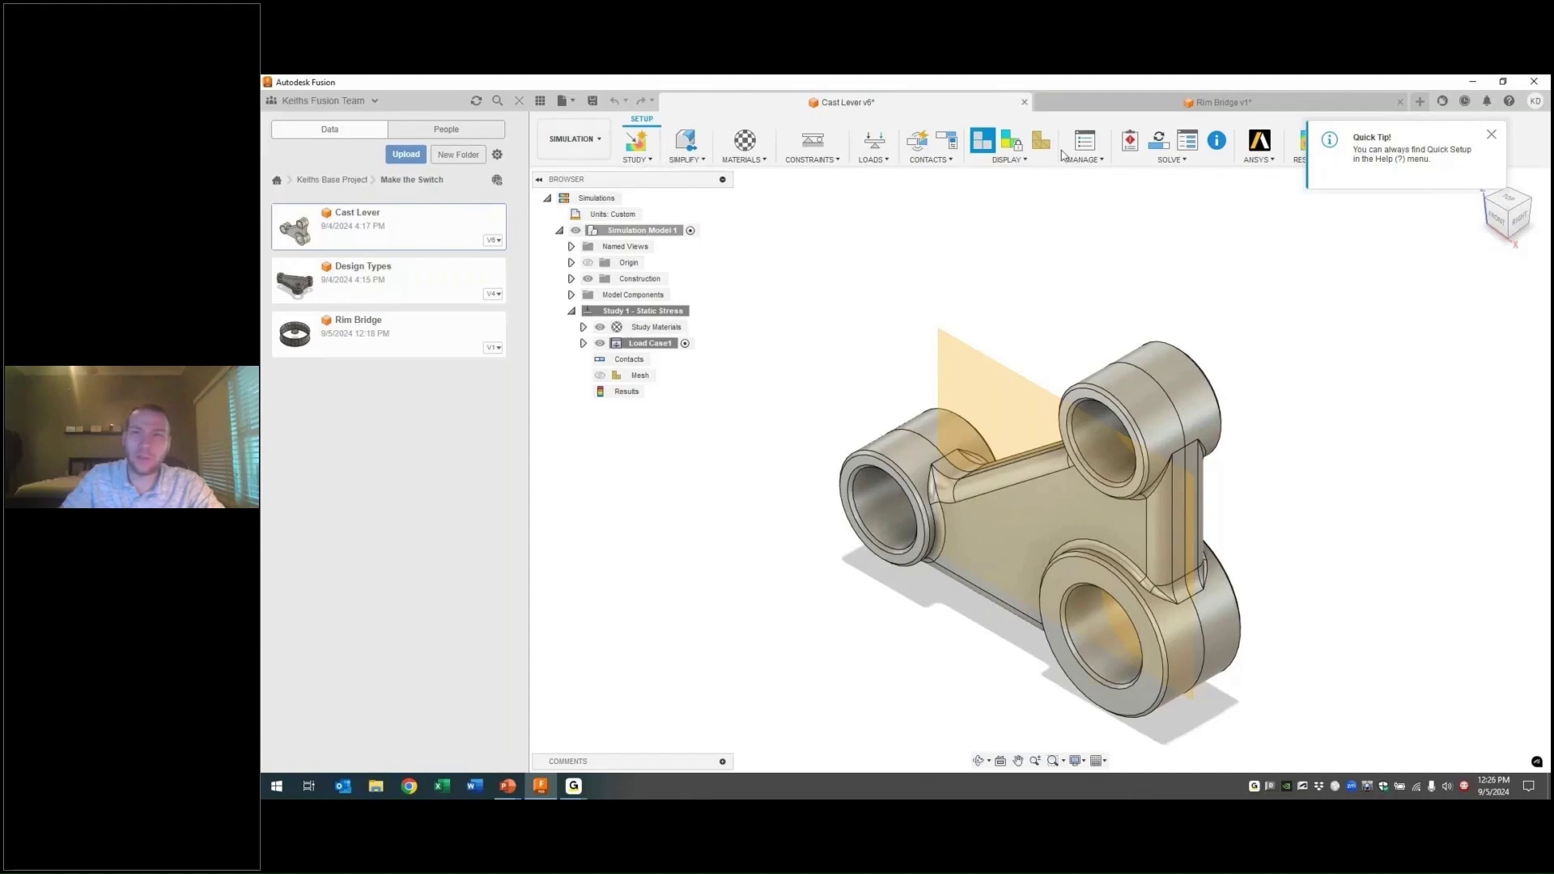
Step: Dismiss the tip and expand the study tree to the Aluminum material entry
{"action": "left_click", "coordinate": [1491, 131]}
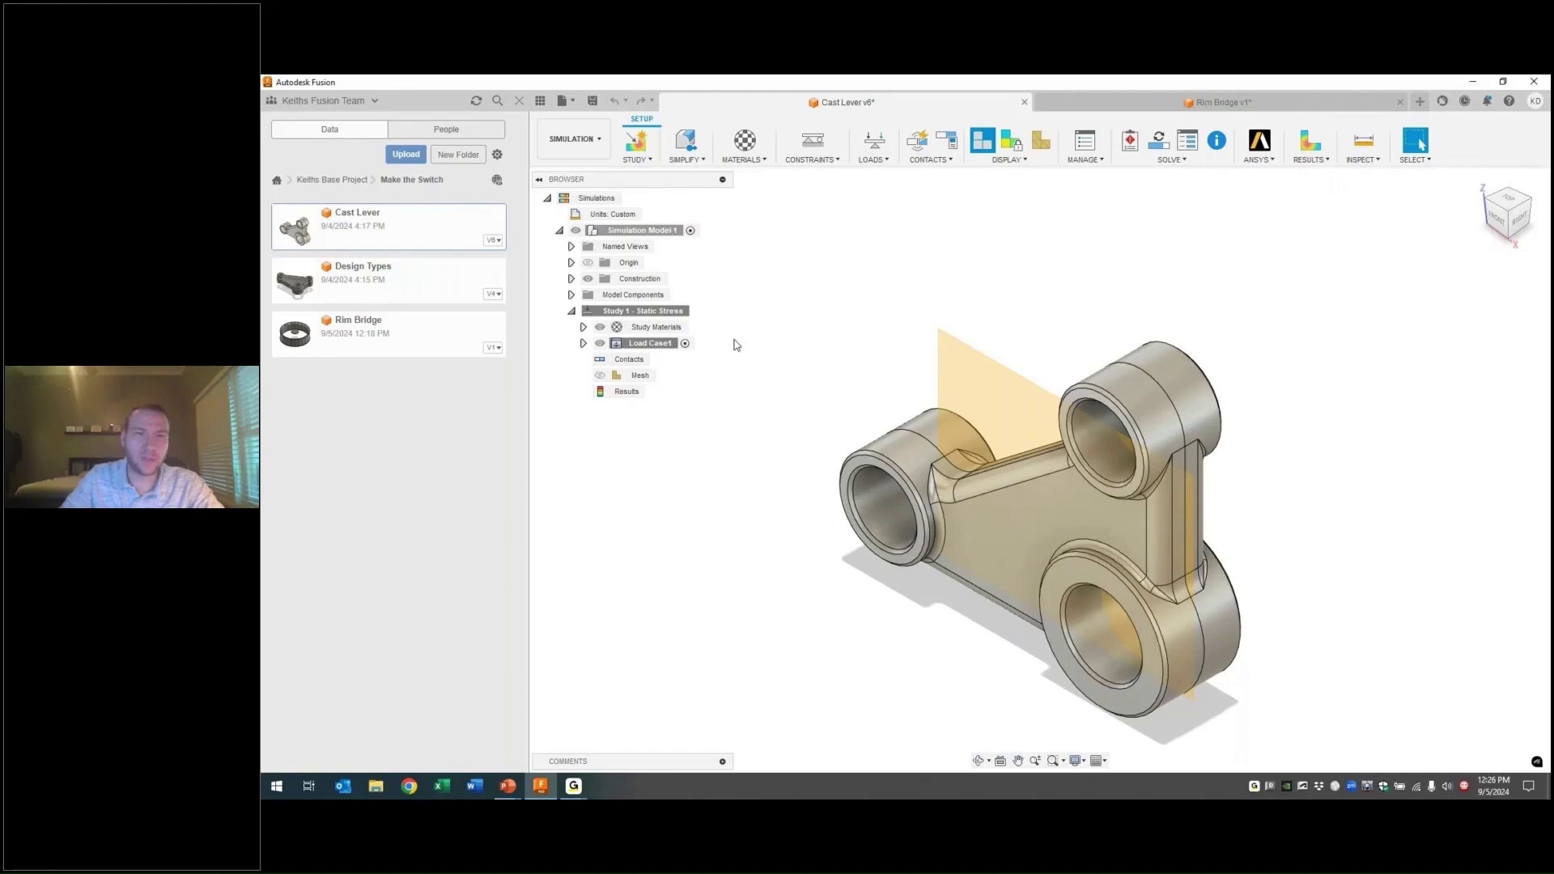
{"action": "left_click", "coordinate": [582, 327]}
{"action": "left_click", "coordinate": [583, 360]}
{"action": "left_click", "coordinate": [642, 343]}
{"action": "right_click", "coordinate": [644, 344]}
Step: Keep the study material as (Same as Model) Aluminum in Study Materials
{"action": "left_click", "coordinate": [694, 353]}
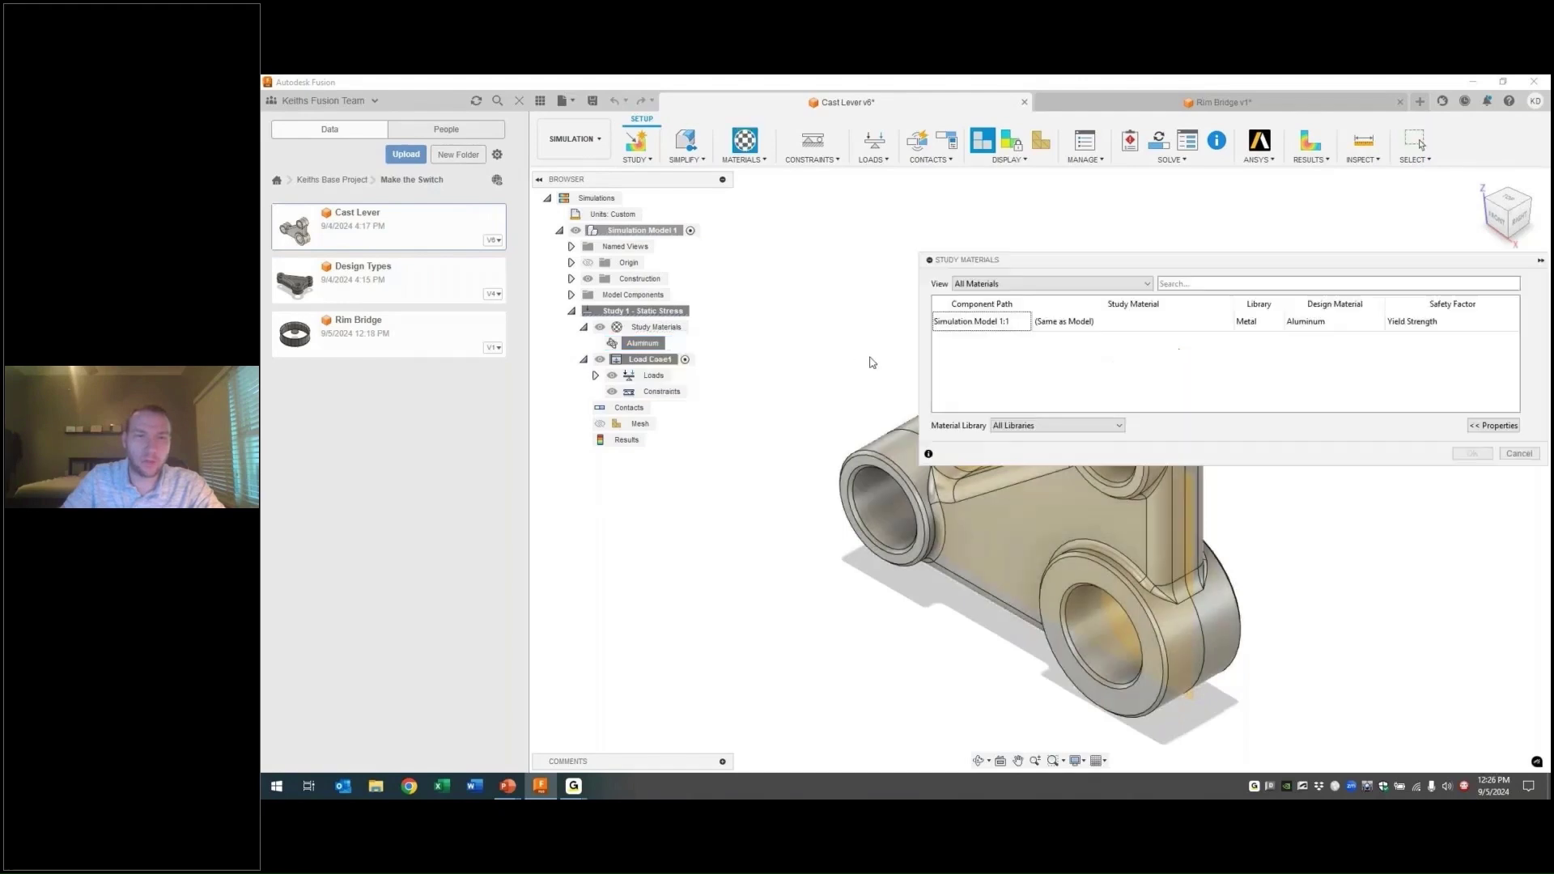
{"action": "left_click", "coordinate": [1091, 323]}
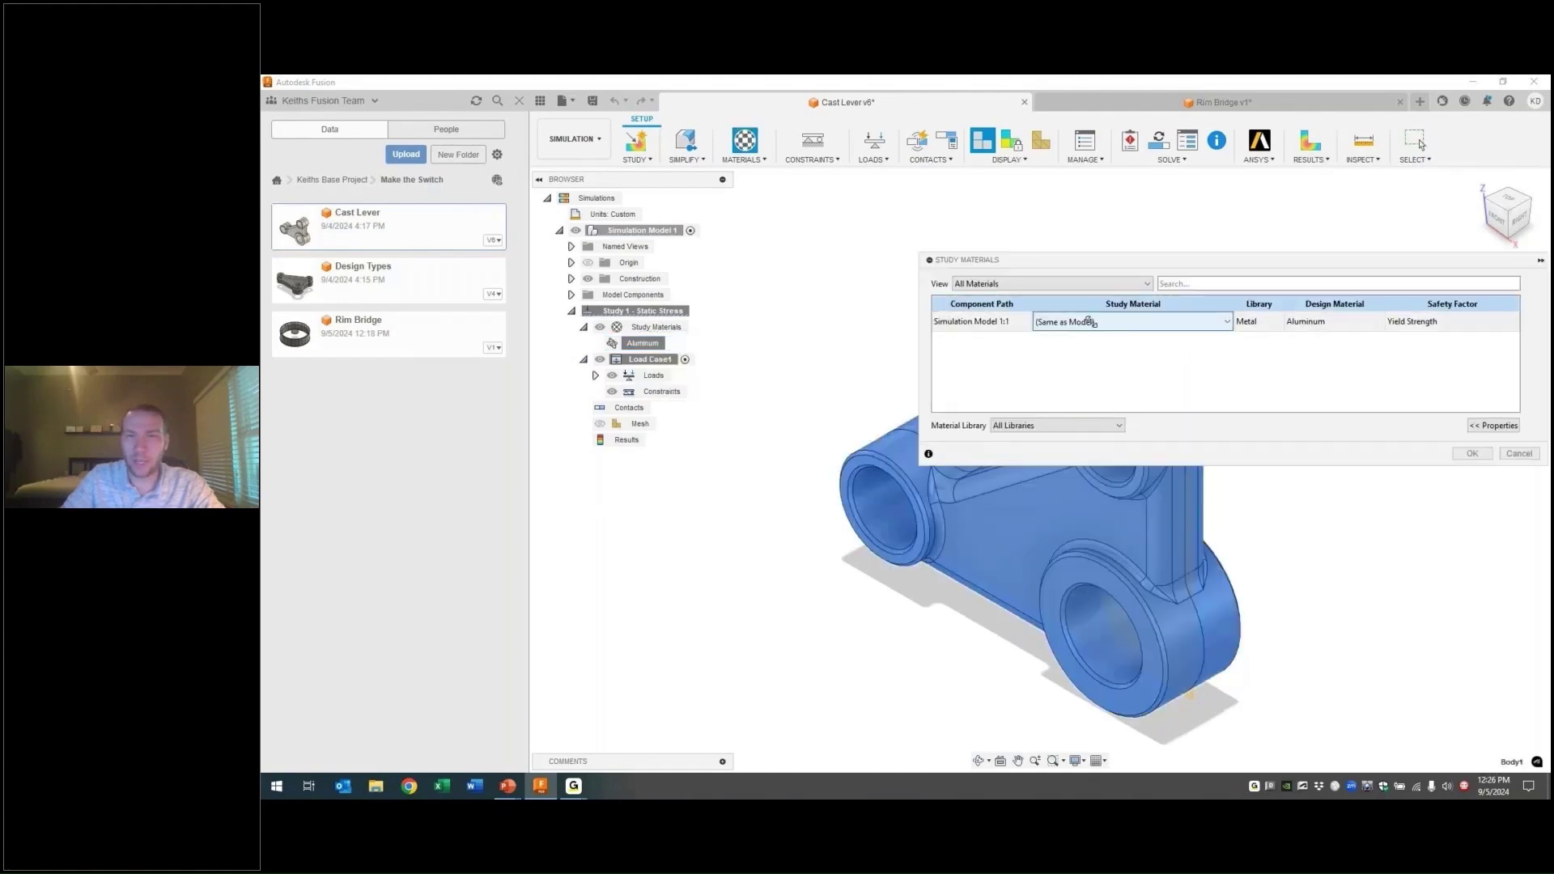
{"action": "left_click", "coordinate": [1231, 320]}
{"action": "left_click", "coordinate": [1227, 322]}
{"action": "scroll", "coordinate": [1166, 437], "scroll_direction": "down", "scroll_amount": 5}
{"action": "scroll", "coordinate": [1189, 509], "scroll_direction": "down", "scroll_amount": 5}
{"action": "scroll", "coordinate": [1184, 508], "scroll_direction": "down", "scroll_amount": 5}
{"action": "scroll", "coordinate": [1181, 507], "scroll_direction": "down", "scroll_amount": 5}
{"action": "scroll", "coordinate": [1177, 505], "scroll_direction": "down", "scroll_amount": 5}
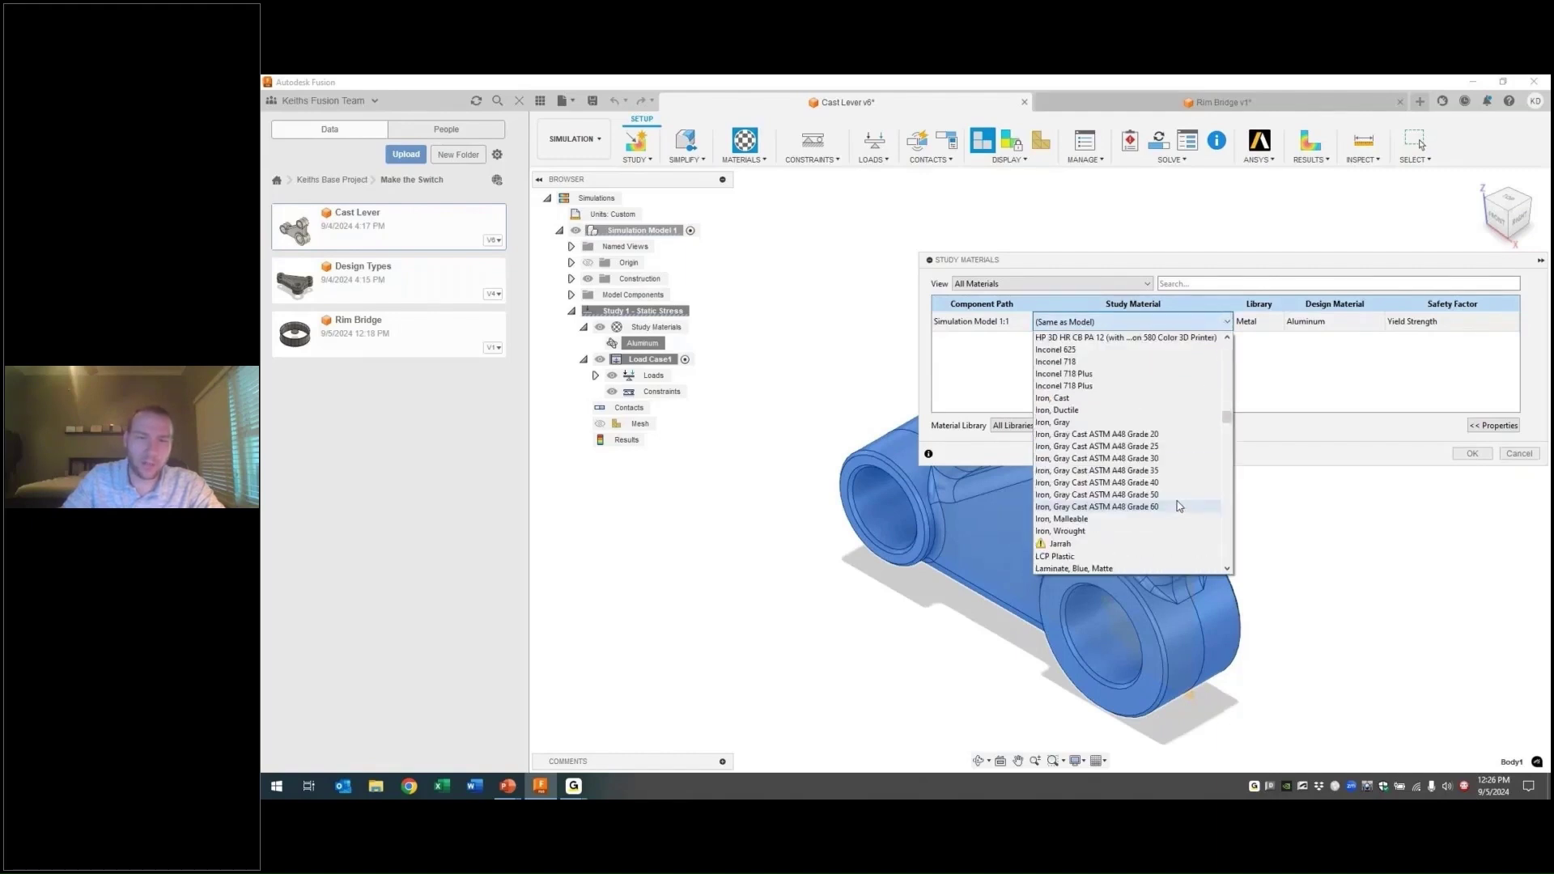
{"action": "scroll", "coordinate": [1178, 501], "scroll_direction": "up", "scroll_amount": 5}
{"action": "scroll", "coordinate": [1179, 503], "scroll_direction": "up", "scroll_amount": 5}
{"action": "scroll", "coordinate": [1174, 503], "scroll_direction": "up", "scroll_amount": 5}
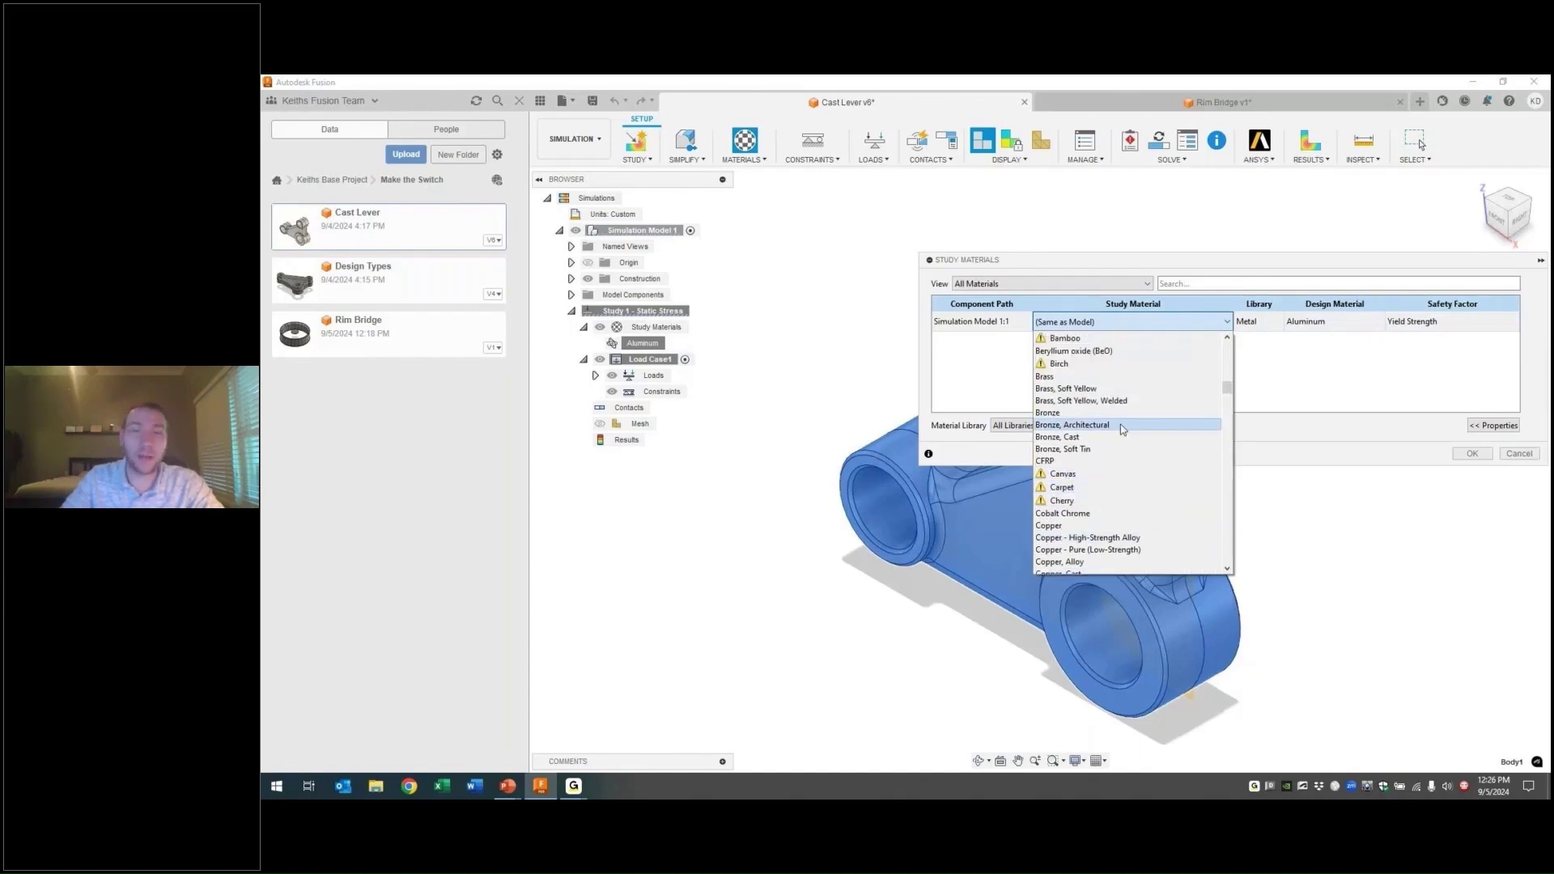
{"action": "scroll", "coordinate": [1120, 426], "scroll_direction": "up", "scroll_amount": 3}
{"action": "scroll", "coordinate": [1121, 426], "scroll_direction": "up", "scroll_amount": 5}
{"action": "scroll", "coordinate": [1120, 426], "scroll_direction": "up", "scroll_amount": 5}
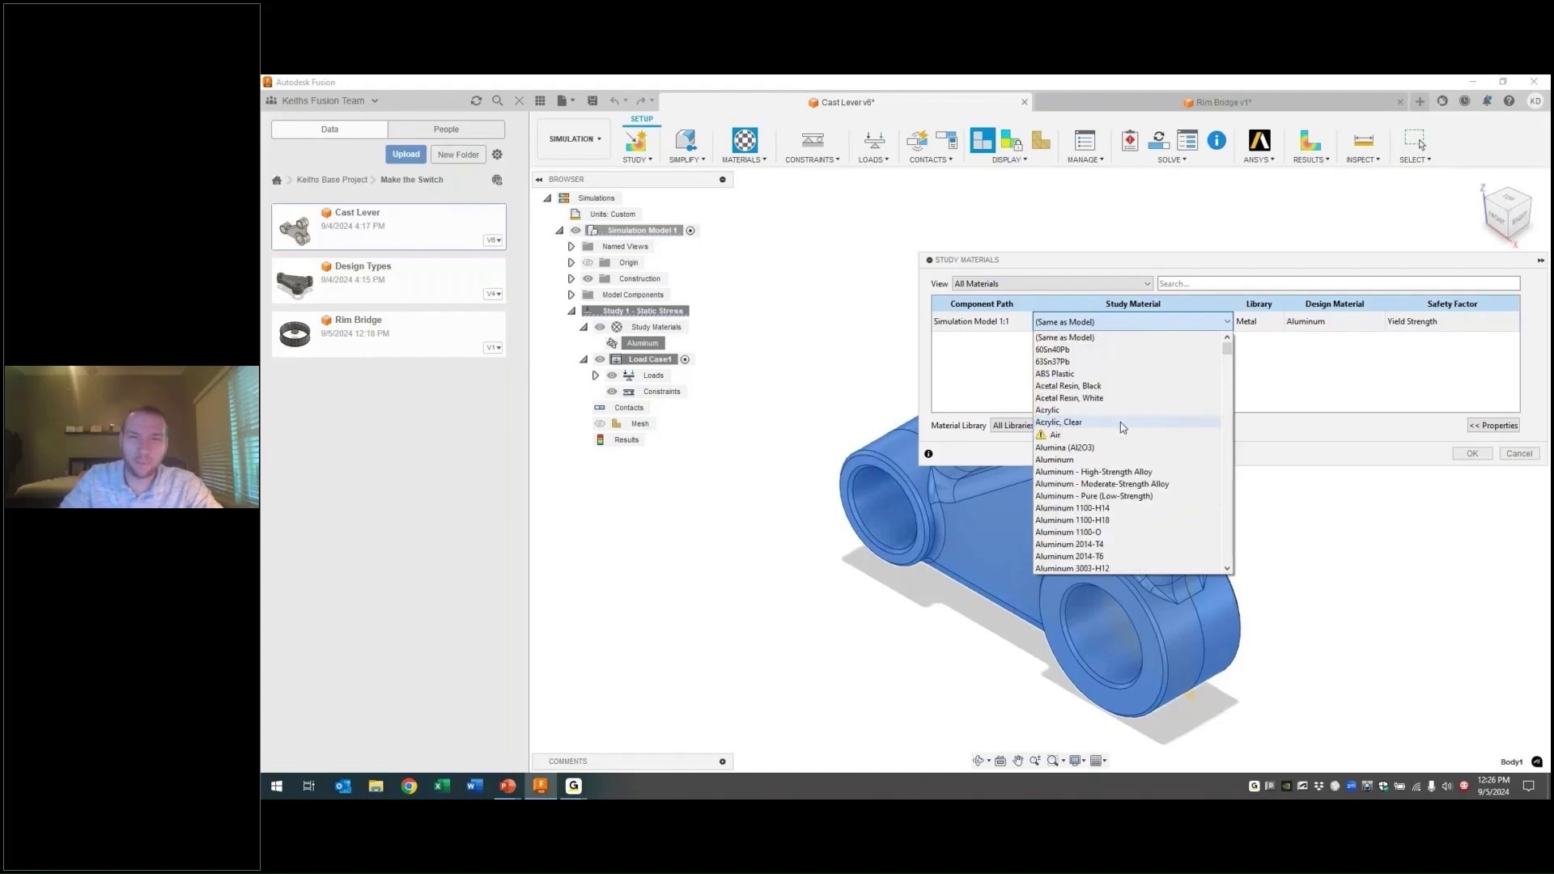
{"action": "left_click", "coordinate": [1341, 396]}
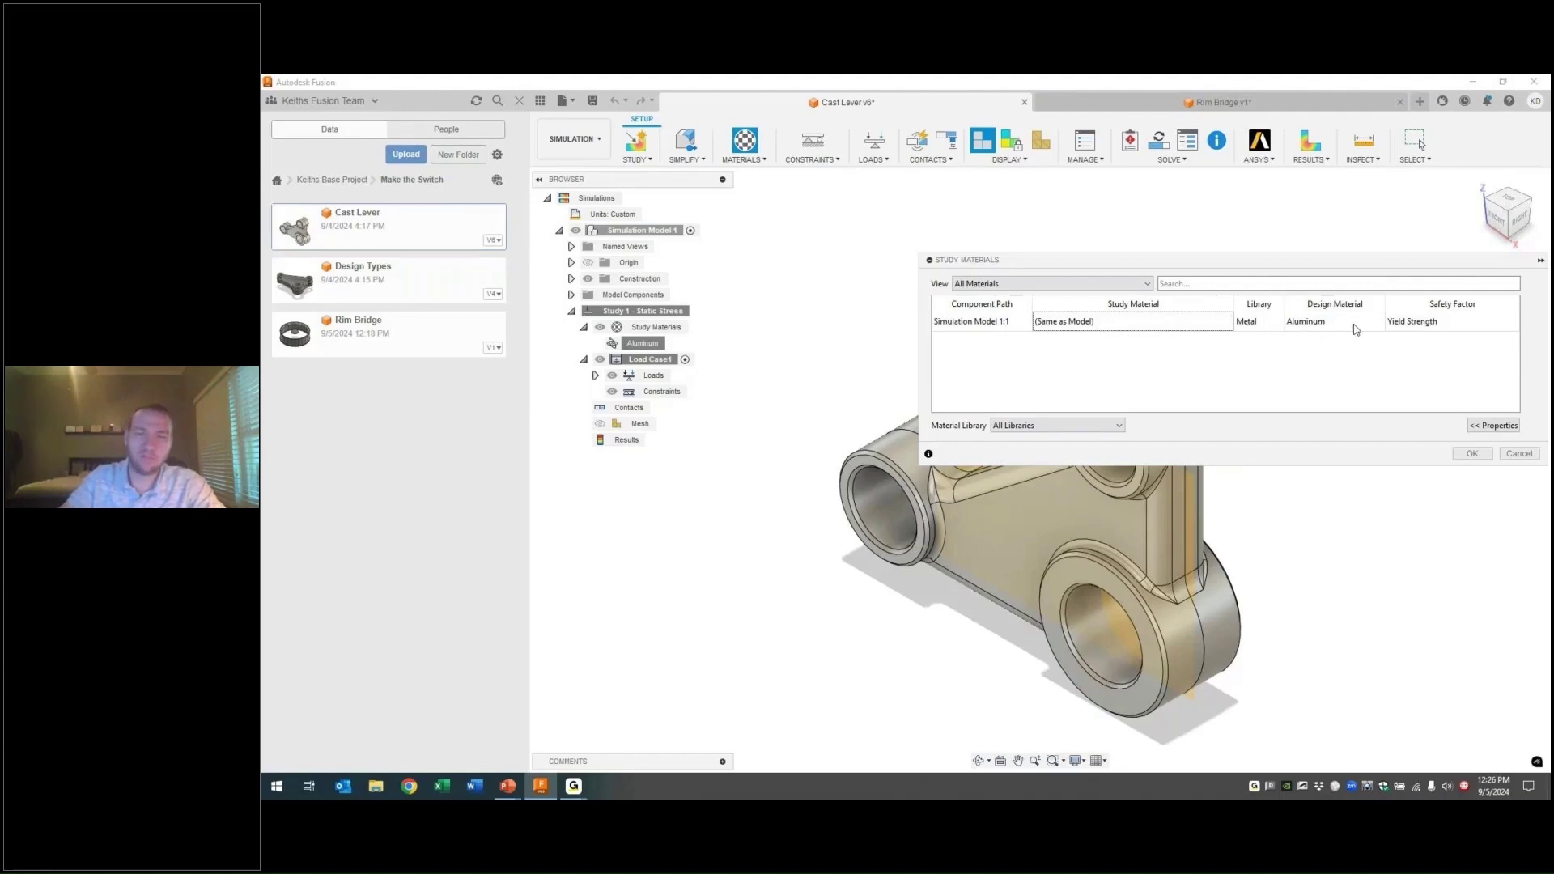
{"action": "left_click", "coordinate": [1469, 453]}
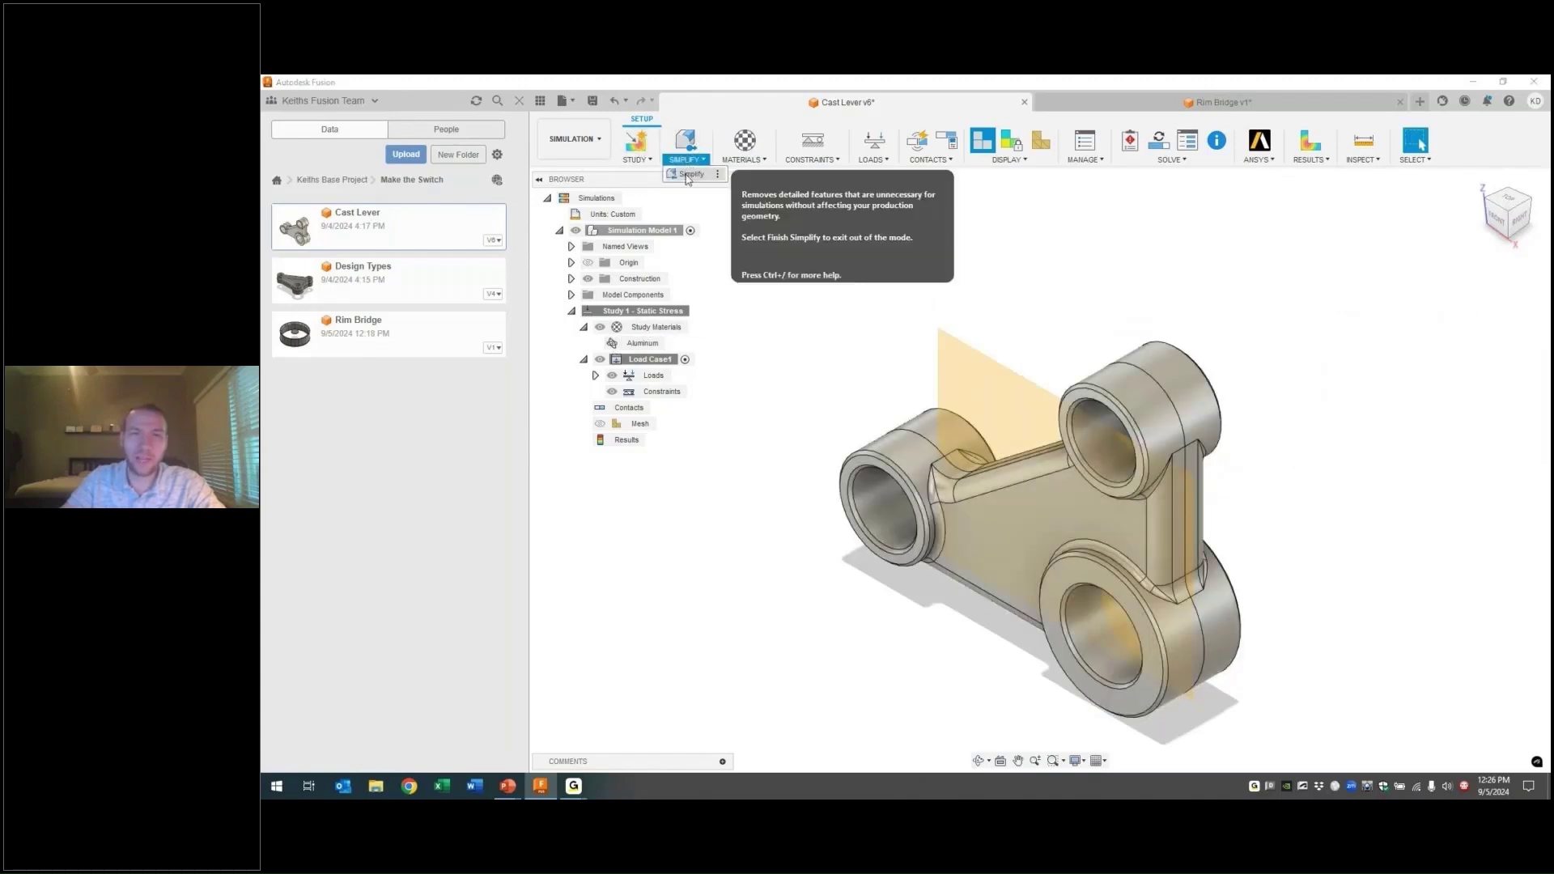
{"action": "left_click", "coordinate": [692, 147]}
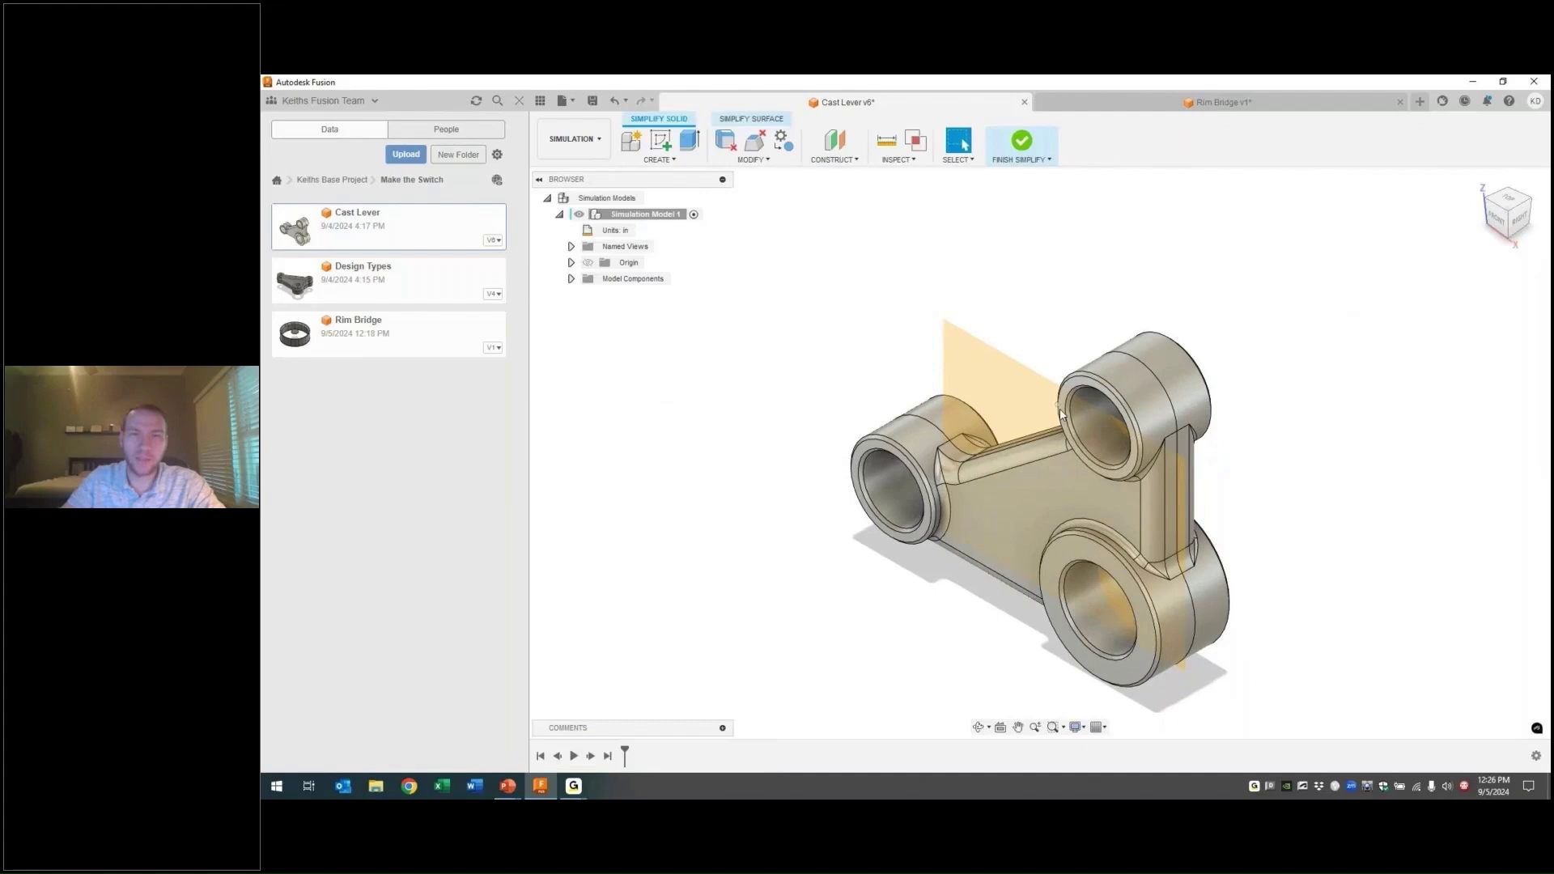
{"action": "left_click", "coordinate": [725, 143]}
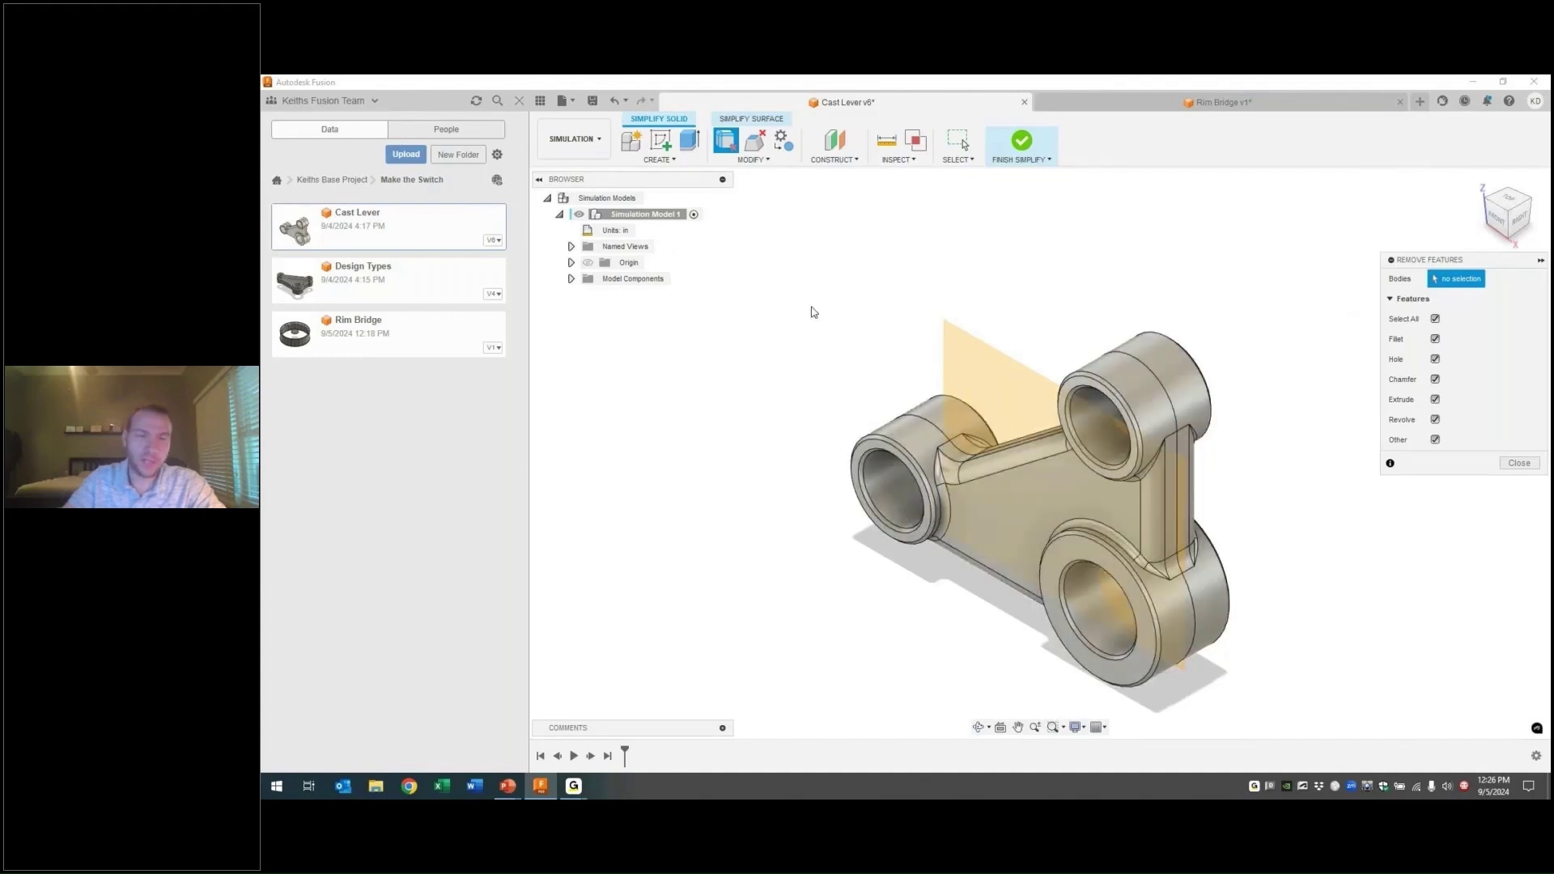
{"action": "left_click", "coordinate": [1436, 319]}
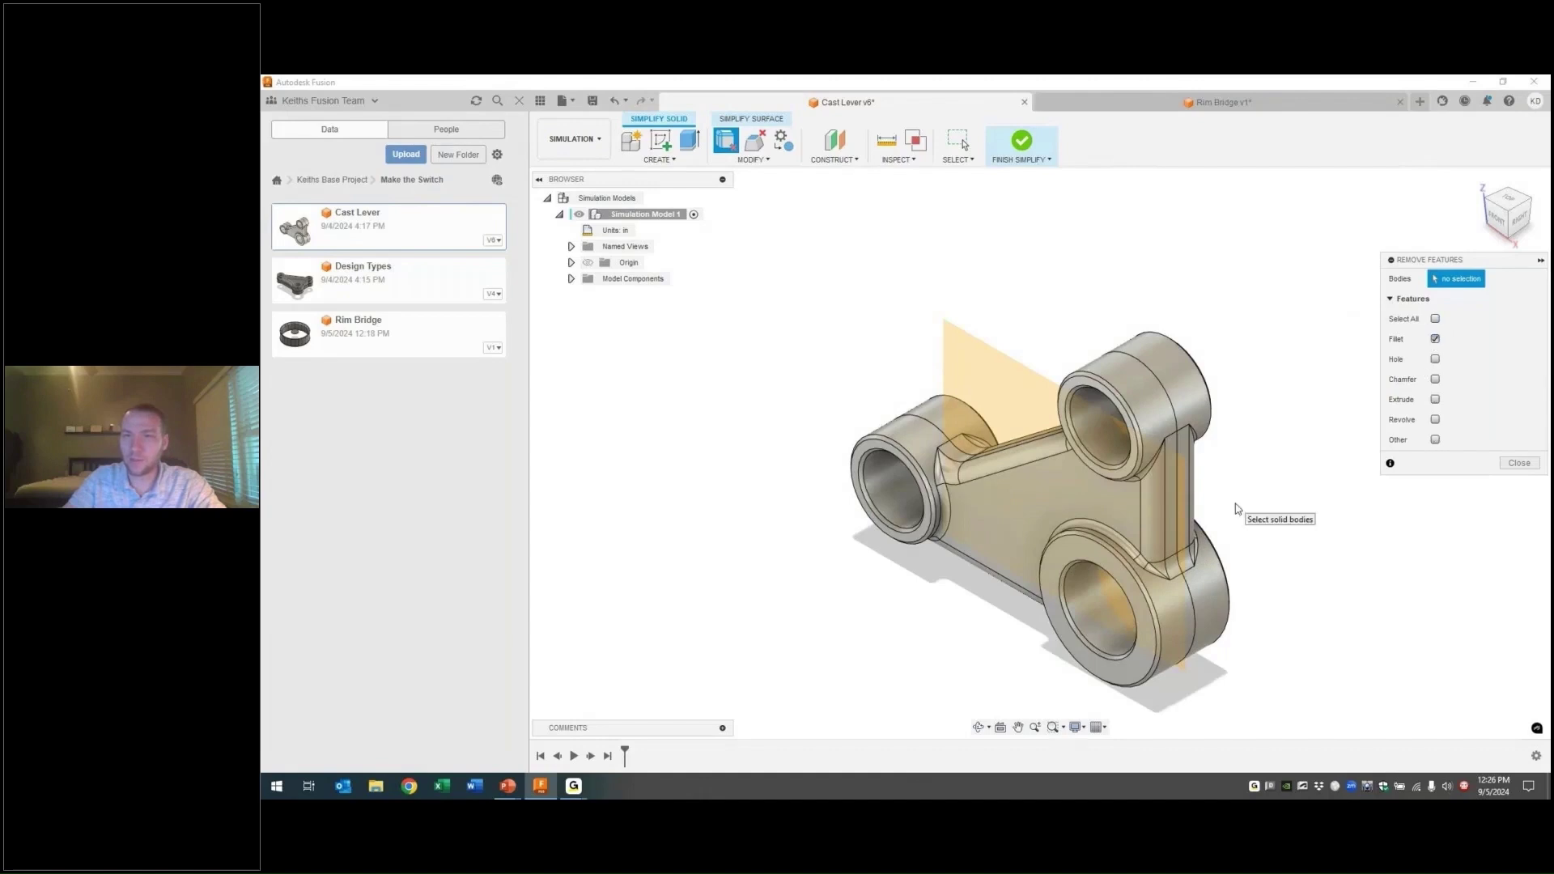
{"action": "left_click", "coordinate": [1087, 523]}
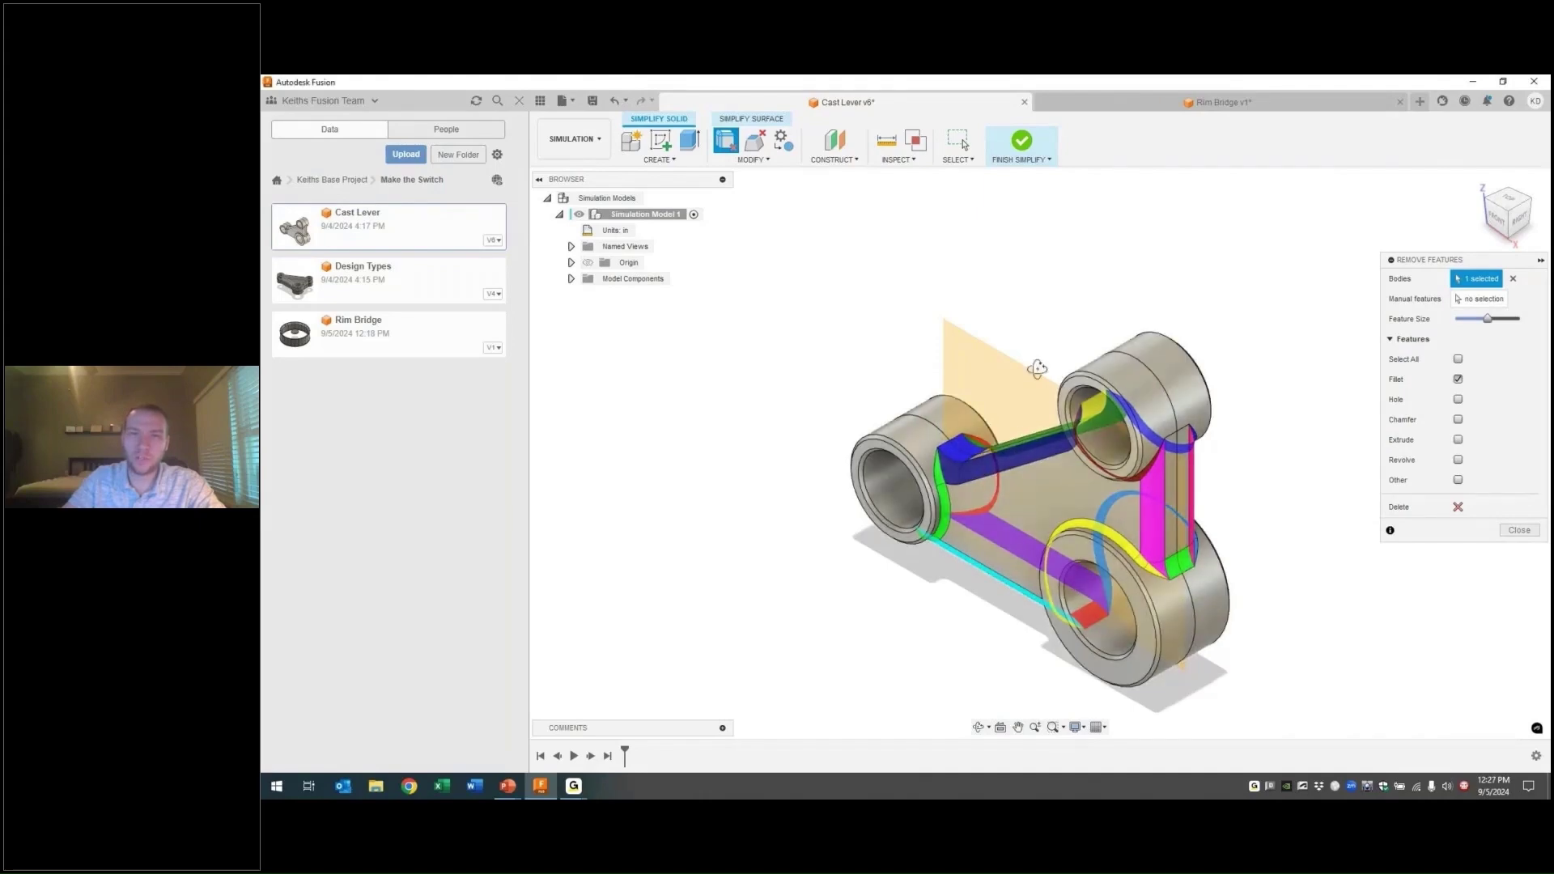
{"action": "mouse_move", "coordinate": [1039, 369]}
{"action": "middle_mouse_down", "text": "shift"}
{"action": "mouse_move", "coordinate": [1096, 339]}
{"action": "mouse_move", "coordinate": [1033, 323]}
{"action": "mouse_move", "coordinate": [1037, 288]}
{"action": "mouse_move", "coordinate": [1071, 283]}
{"action": "mouse_move", "coordinate": [1135, 229]}
{"action": "mouse_move", "coordinate": [1041, 340]}
{"action": "mouse_move", "coordinate": [959, 331]}
{"action": "mouse_move", "coordinate": [1160, 267]}
{"action": "mouse_move", "coordinate": [1003, 263]}
{"action": "mouse_move", "coordinate": [1020, 266]}
{"action": "mouse_move", "coordinate": [1017, 281]}
{"action": "middle_mouse_up", "text": "shift"}
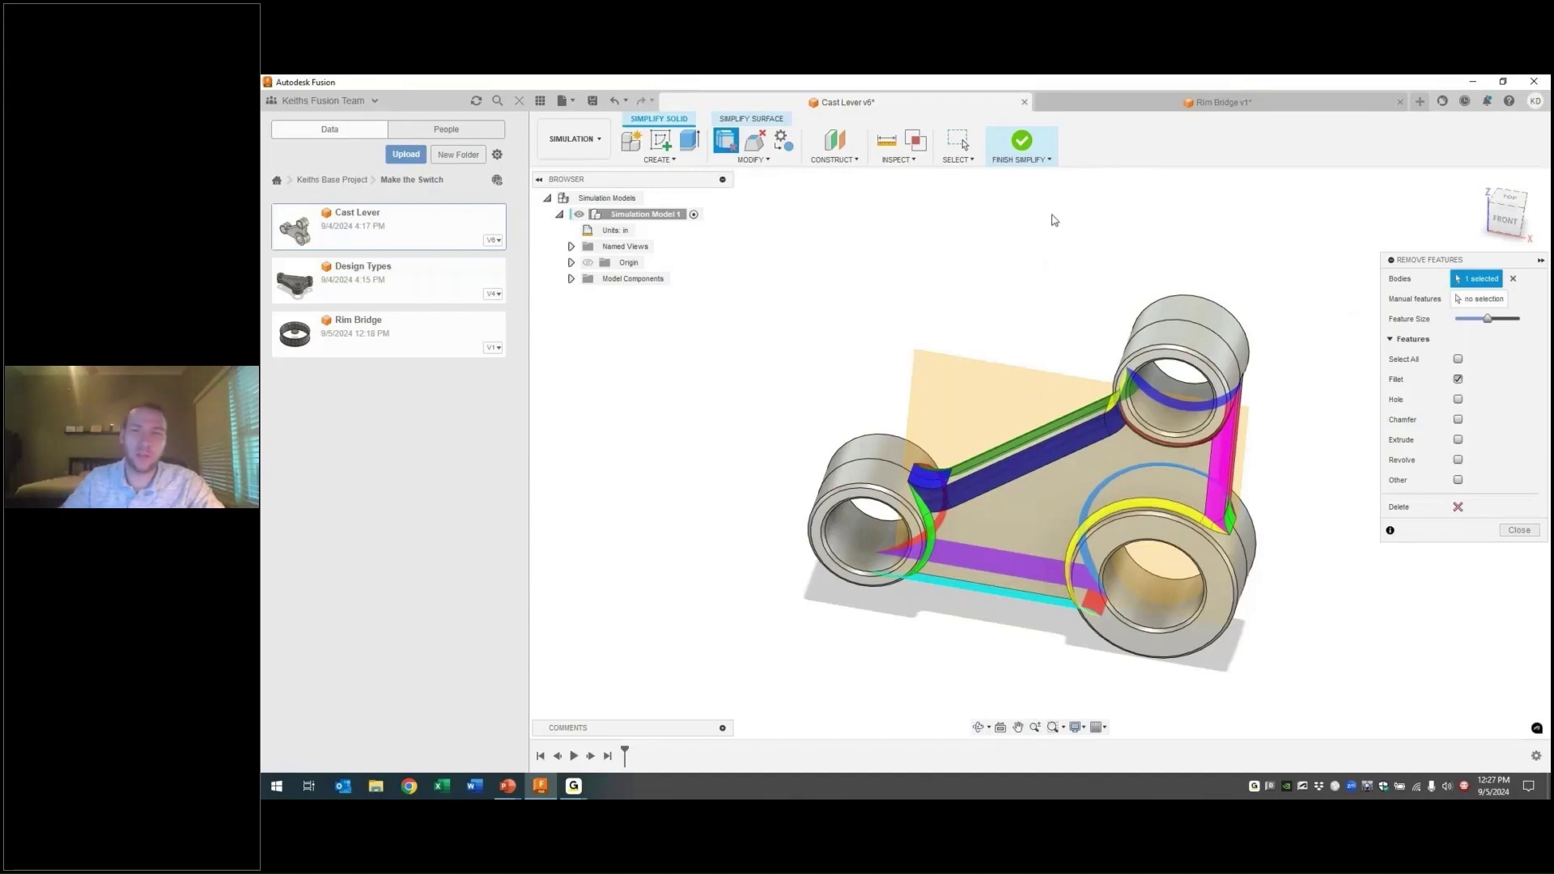
{"action": "left_click", "coordinate": [1520, 529]}
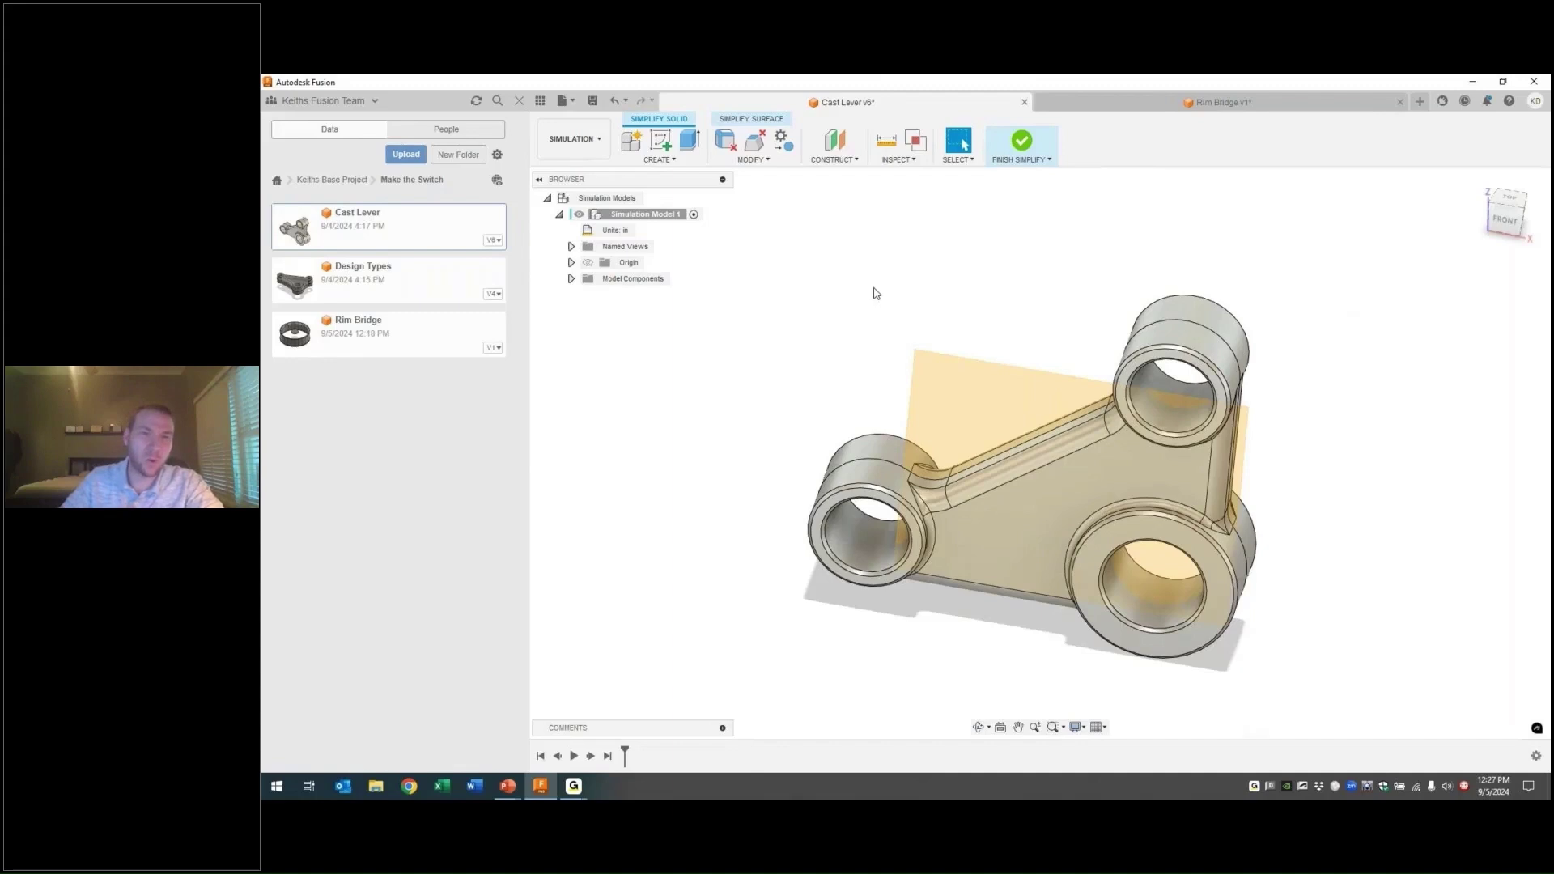
{"action": "left_click", "coordinate": [1020, 143]}
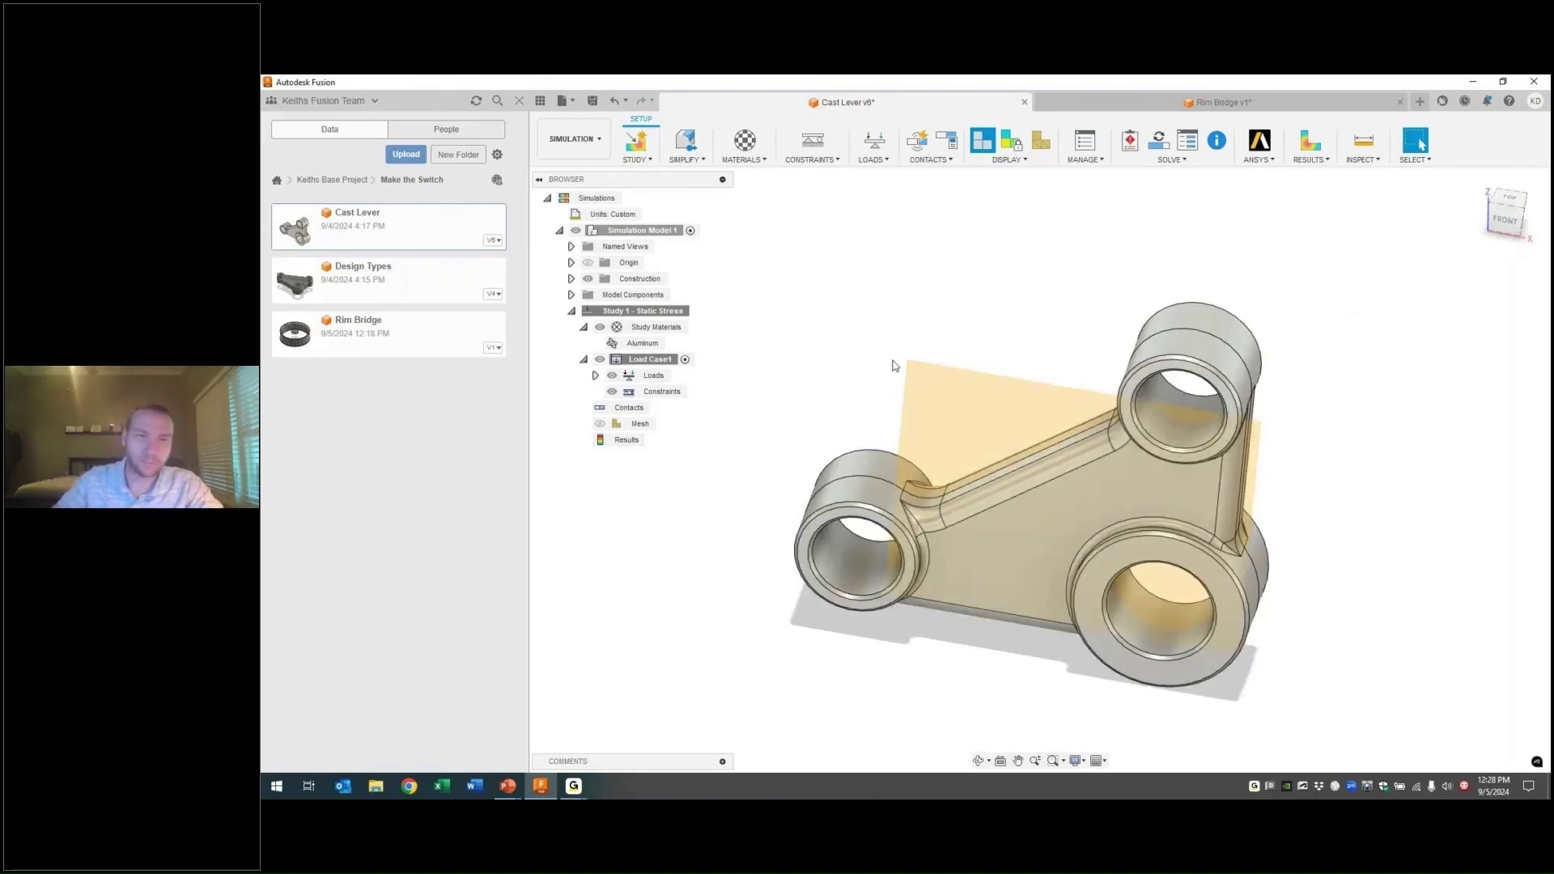
Step: Add Pin constraints to the inner faces of the left and lower-right holes
{"action": "left_click", "coordinate": [813, 141]}
{"action": "left_click", "coordinate": [1463, 281]}
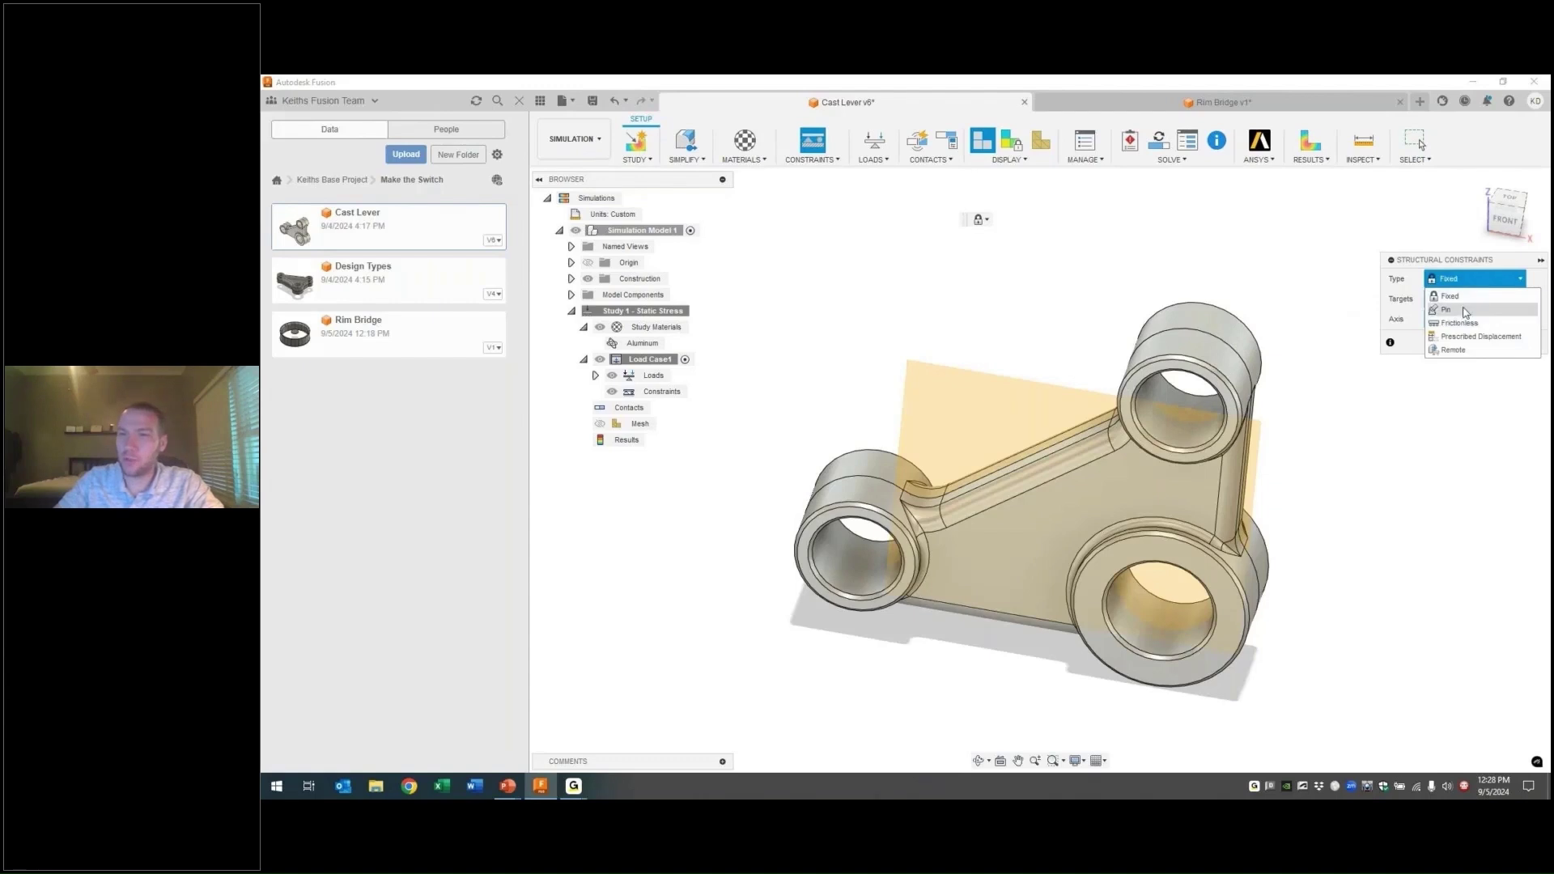
{"action": "left_click", "coordinate": [1458, 311]}
{"action": "left_click", "coordinate": [856, 560]}
{"action": "left_click", "coordinate": [1154, 620]}
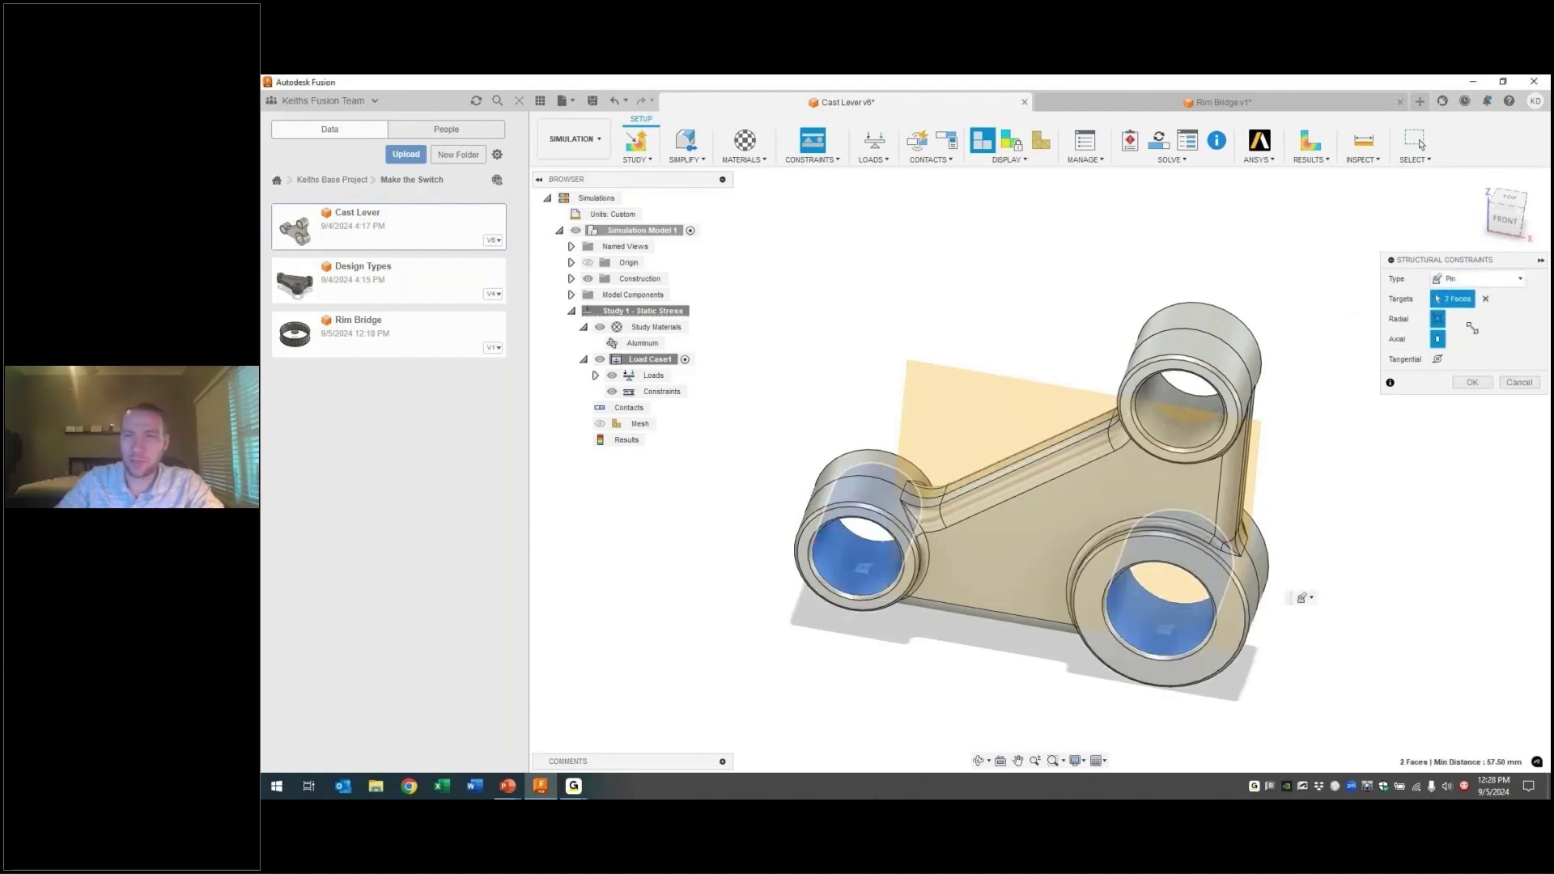
{"action": "left_click", "coordinate": [1472, 384]}
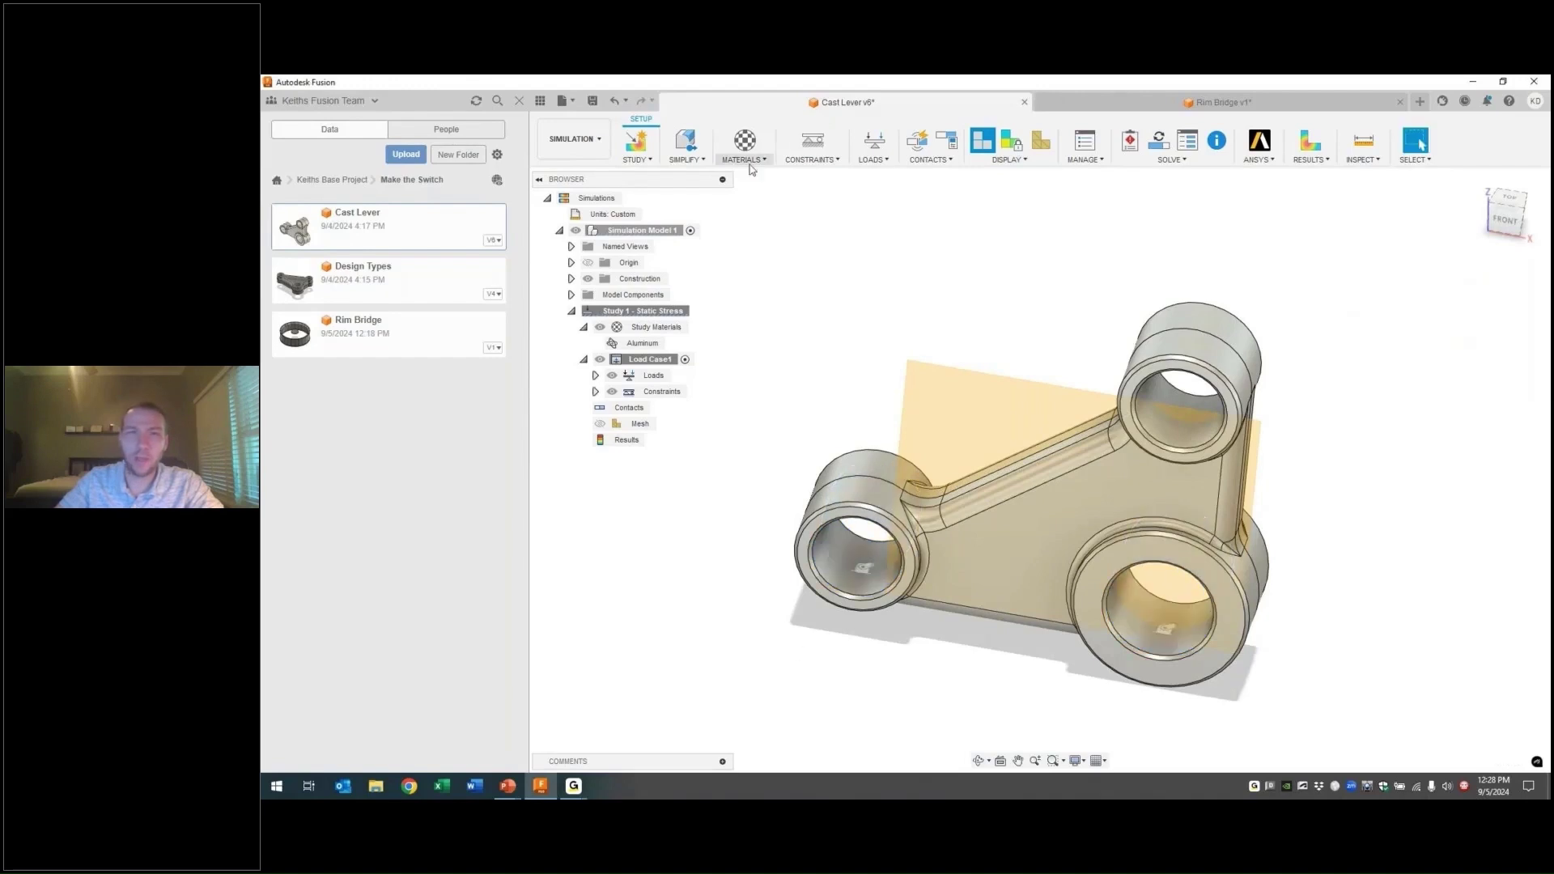
Step: Place a force on the upper hole face, directed along the lever's bottom edge
{"action": "left_click", "coordinate": [876, 148]}
{"action": "left_click", "coordinate": [1203, 413]}
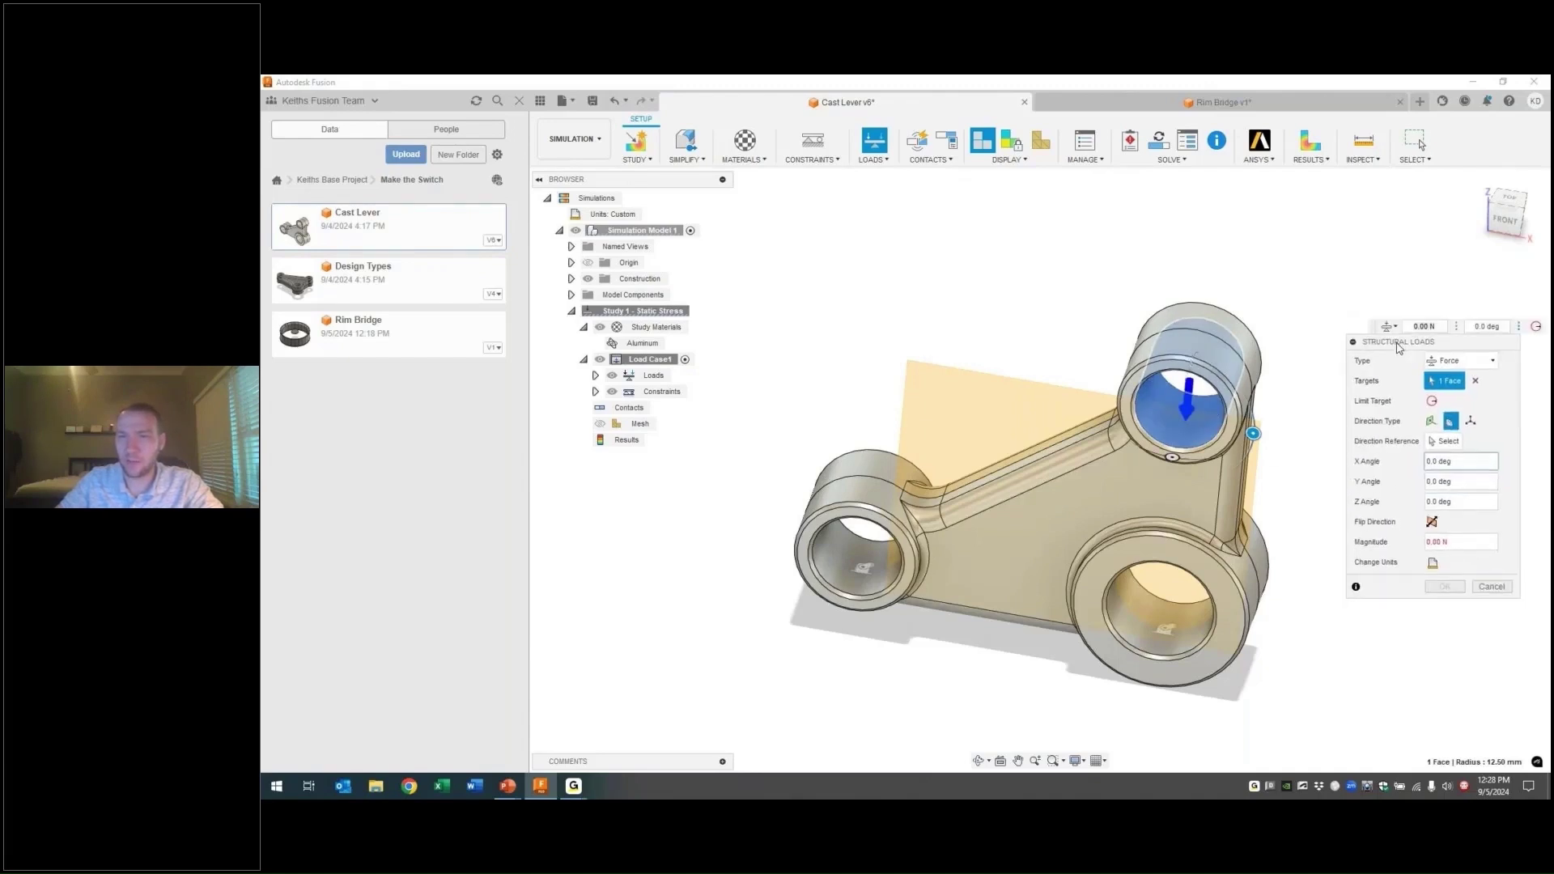
{"action": "left_click_drag", "start_coordinate": [1426, 266], "coordinate": [1391, 371]}
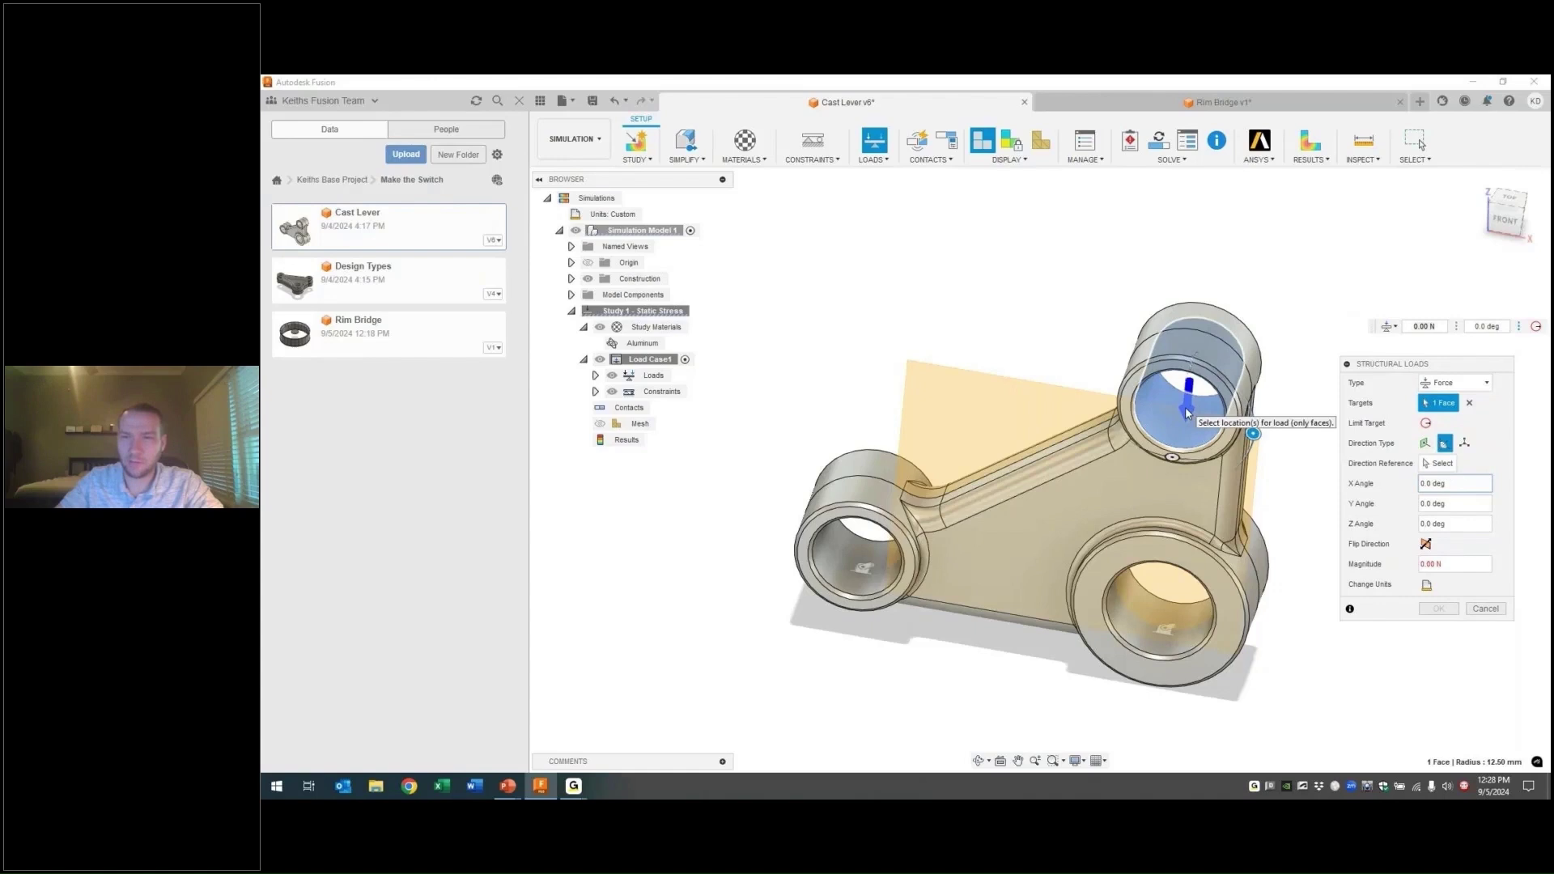
{"action": "left_click", "coordinate": [1436, 464]}
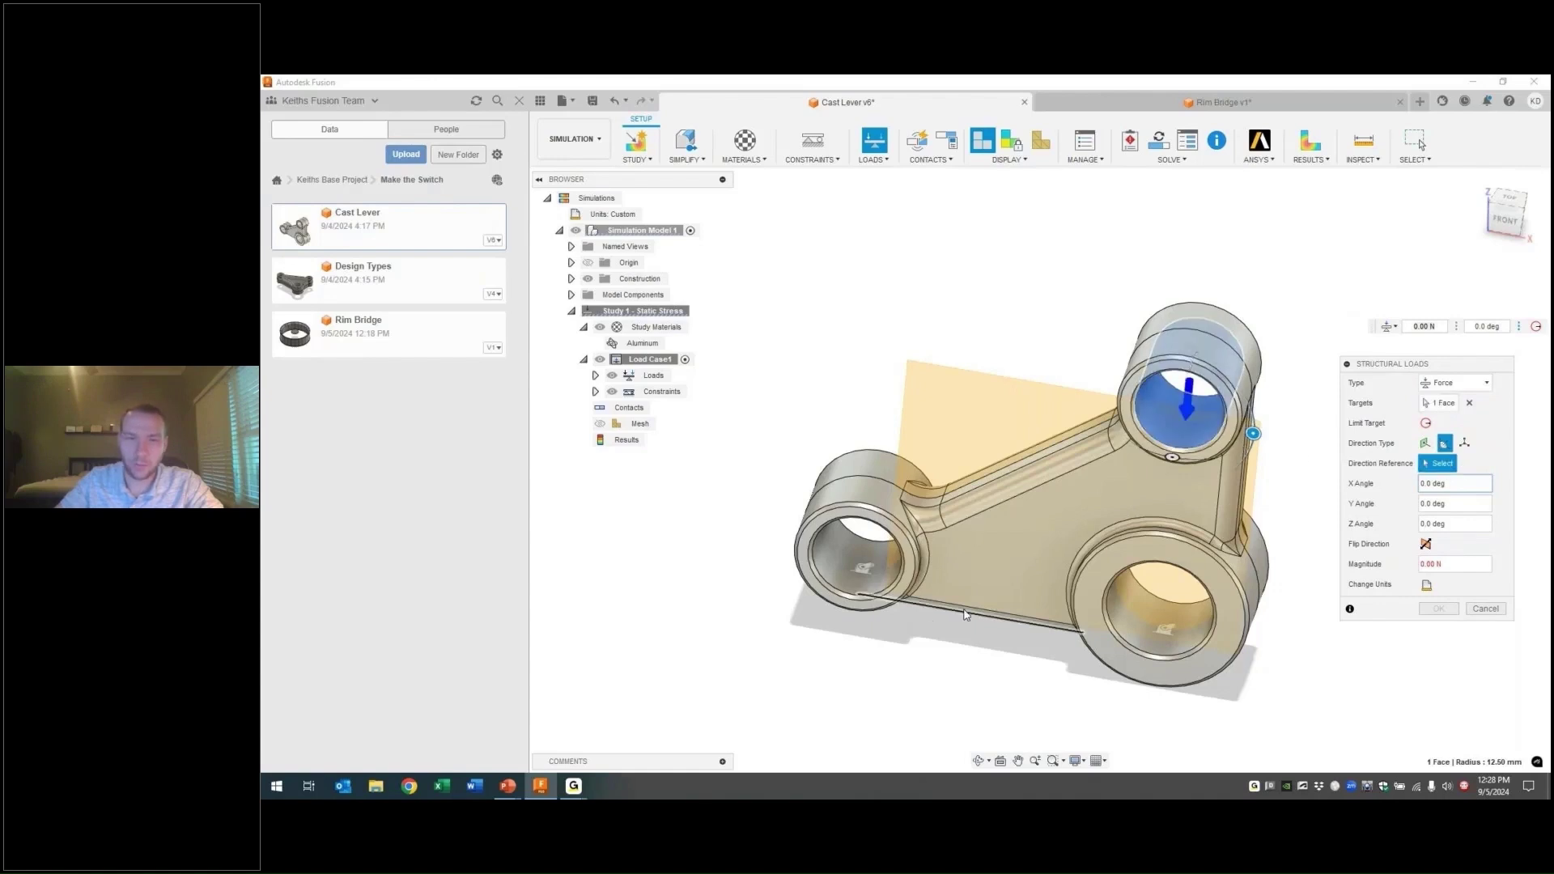
{"action": "left_click", "coordinate": [965, 616]}
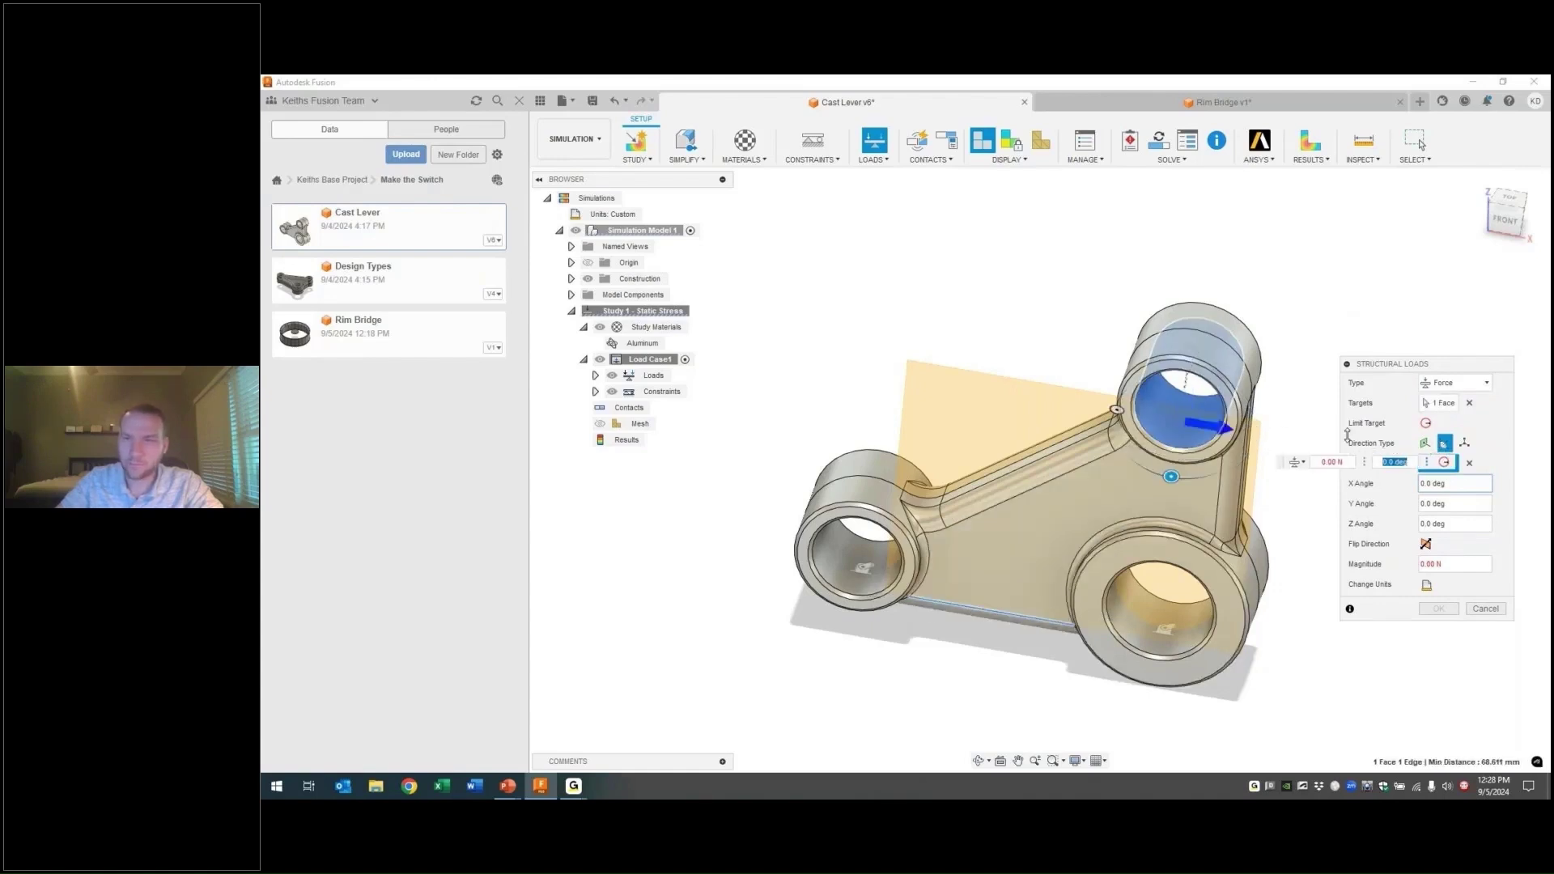
{"action": "left_click_drag", "start_coordinate": [1285, 466], "coordinate": [1304, 300]}
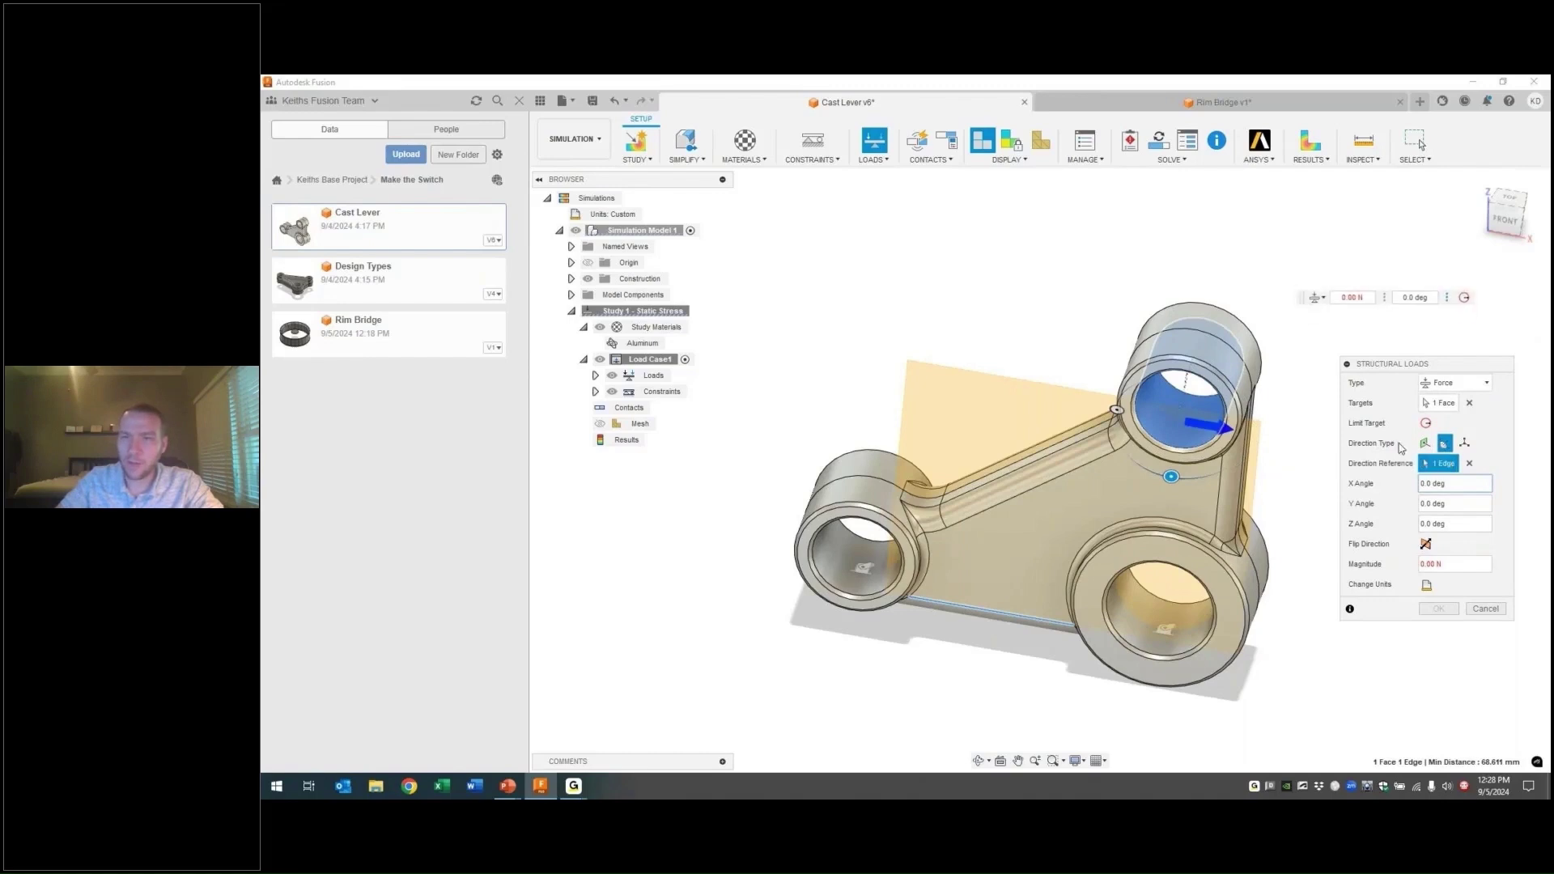
Step: Set the force magnitude to 250 lbforce and apply the load
{"action": "left_click", "coordinate": [1440, 564]}
{"action": "type", "text": "250 "}
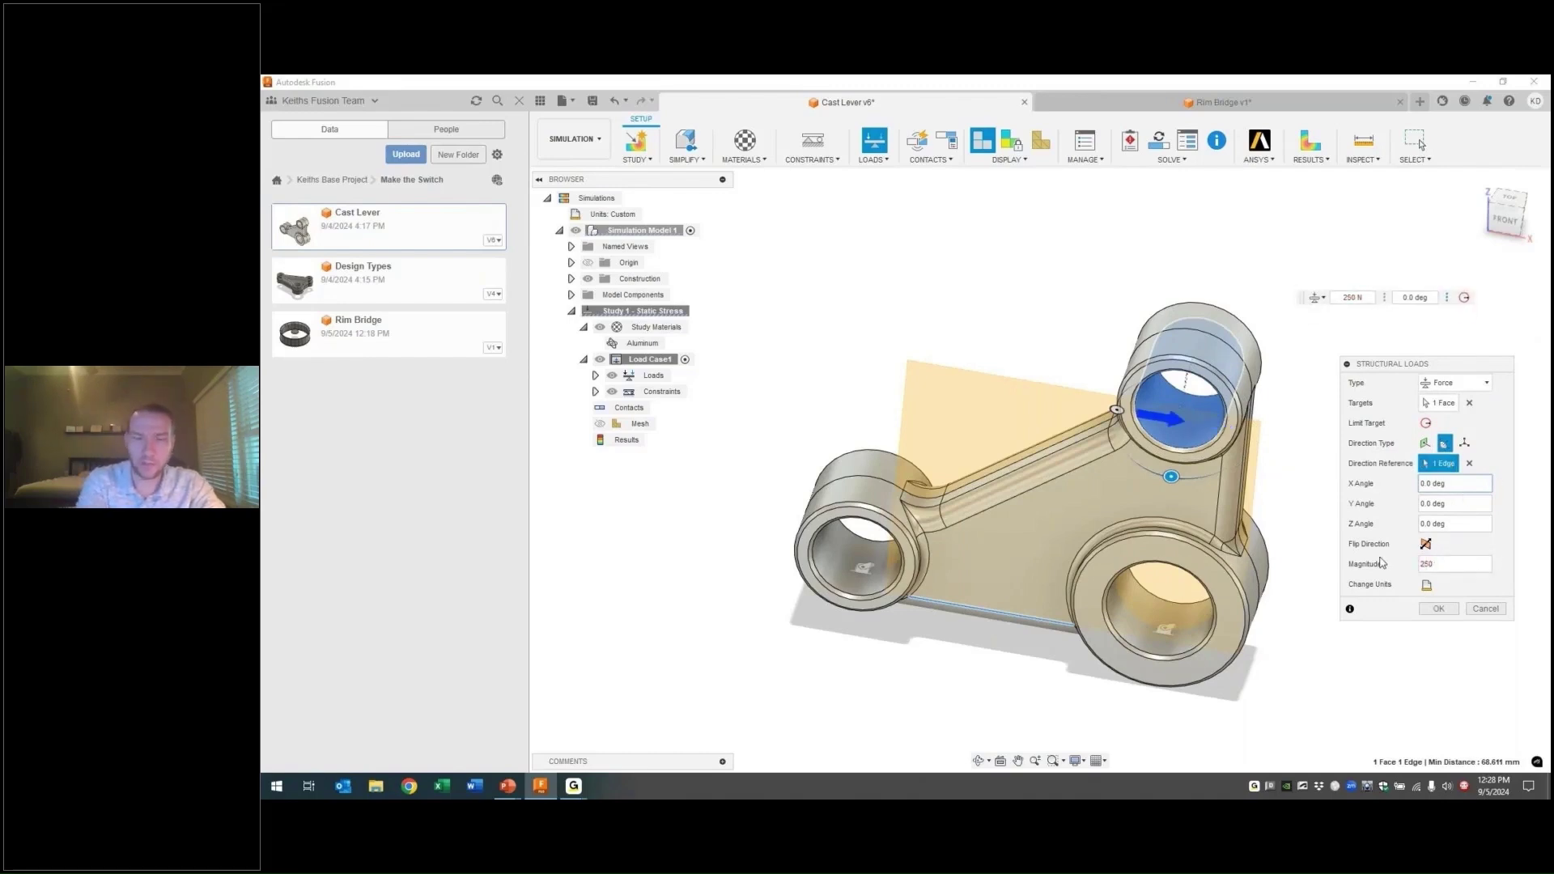
{"action": "type", "text": "lbf"}
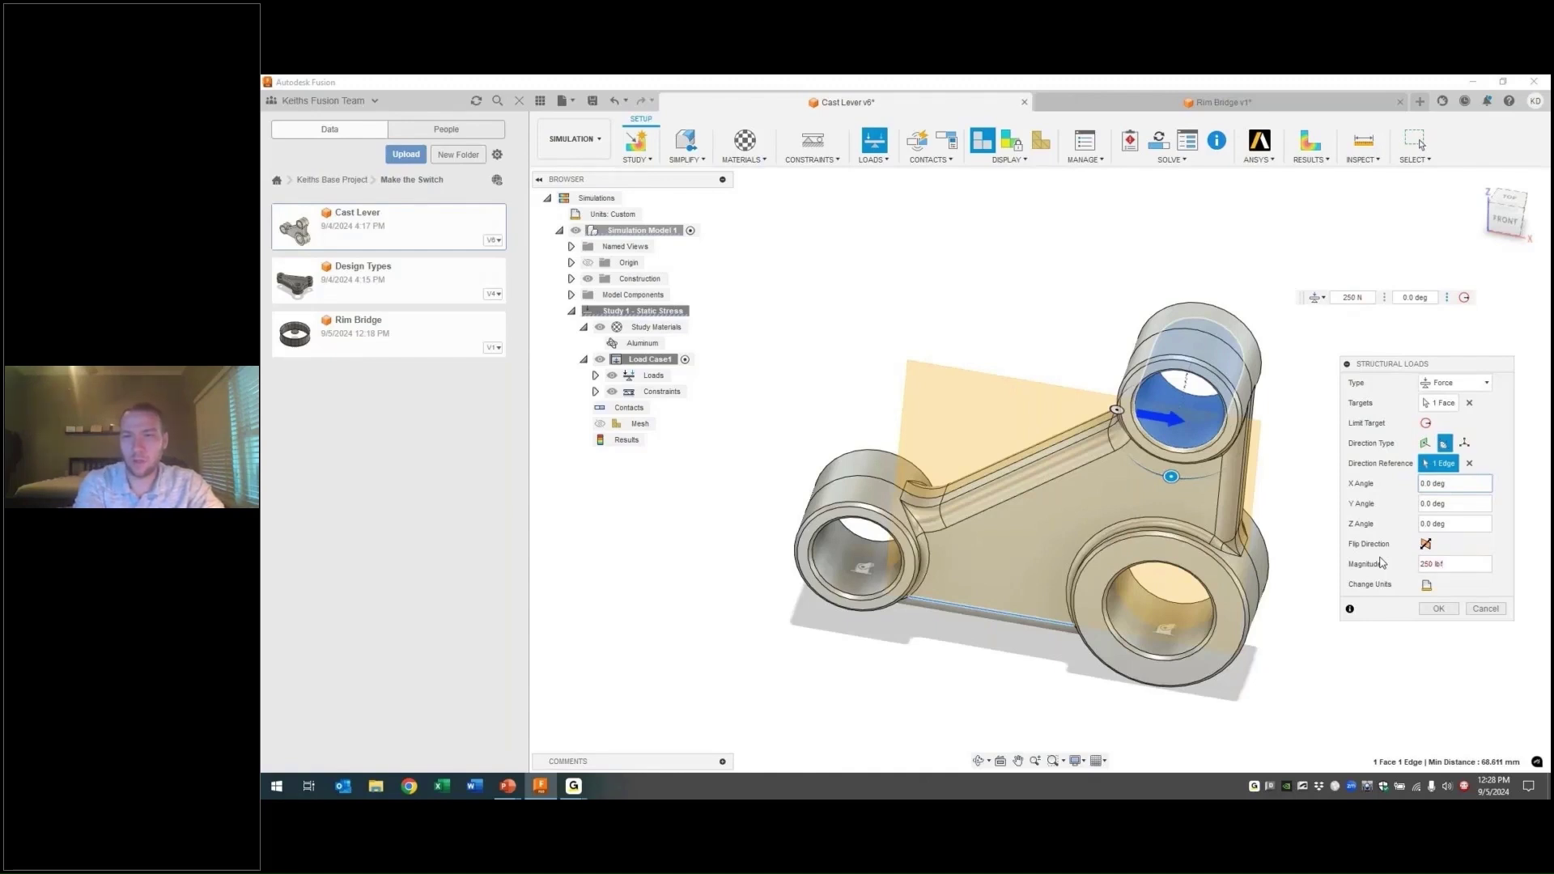
{"action": "left_click", "coordinate": [1426, 585]}
{"action": "left_click", "coordinate": [1441, 587]}
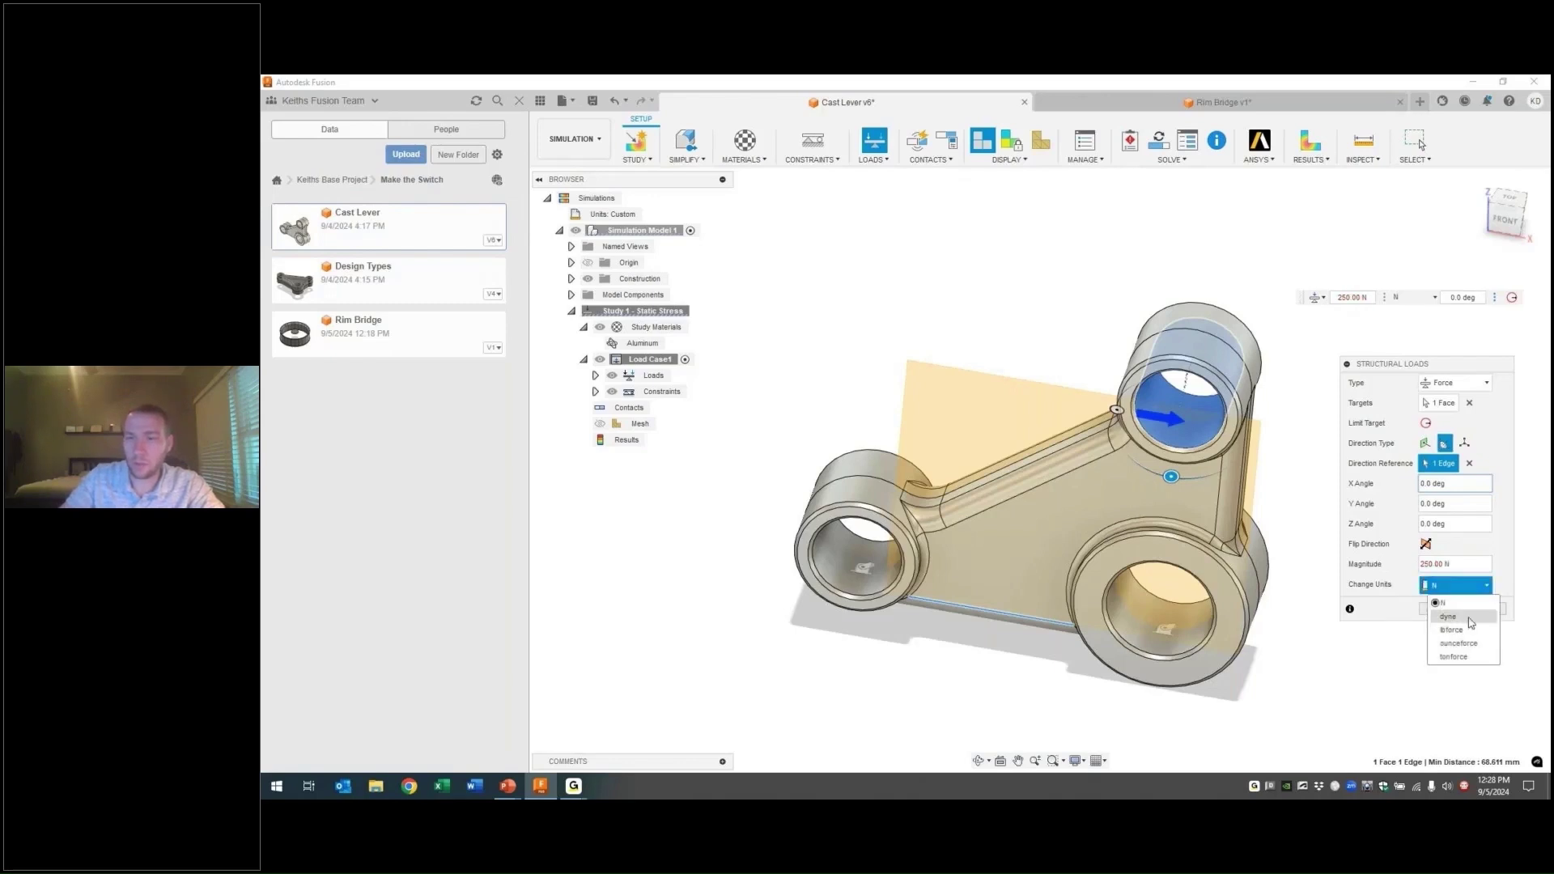
{"action": "left_click", "coordinate": [1473, 629]}
{"action": "left_click", "coordinate": [1448, 564]}
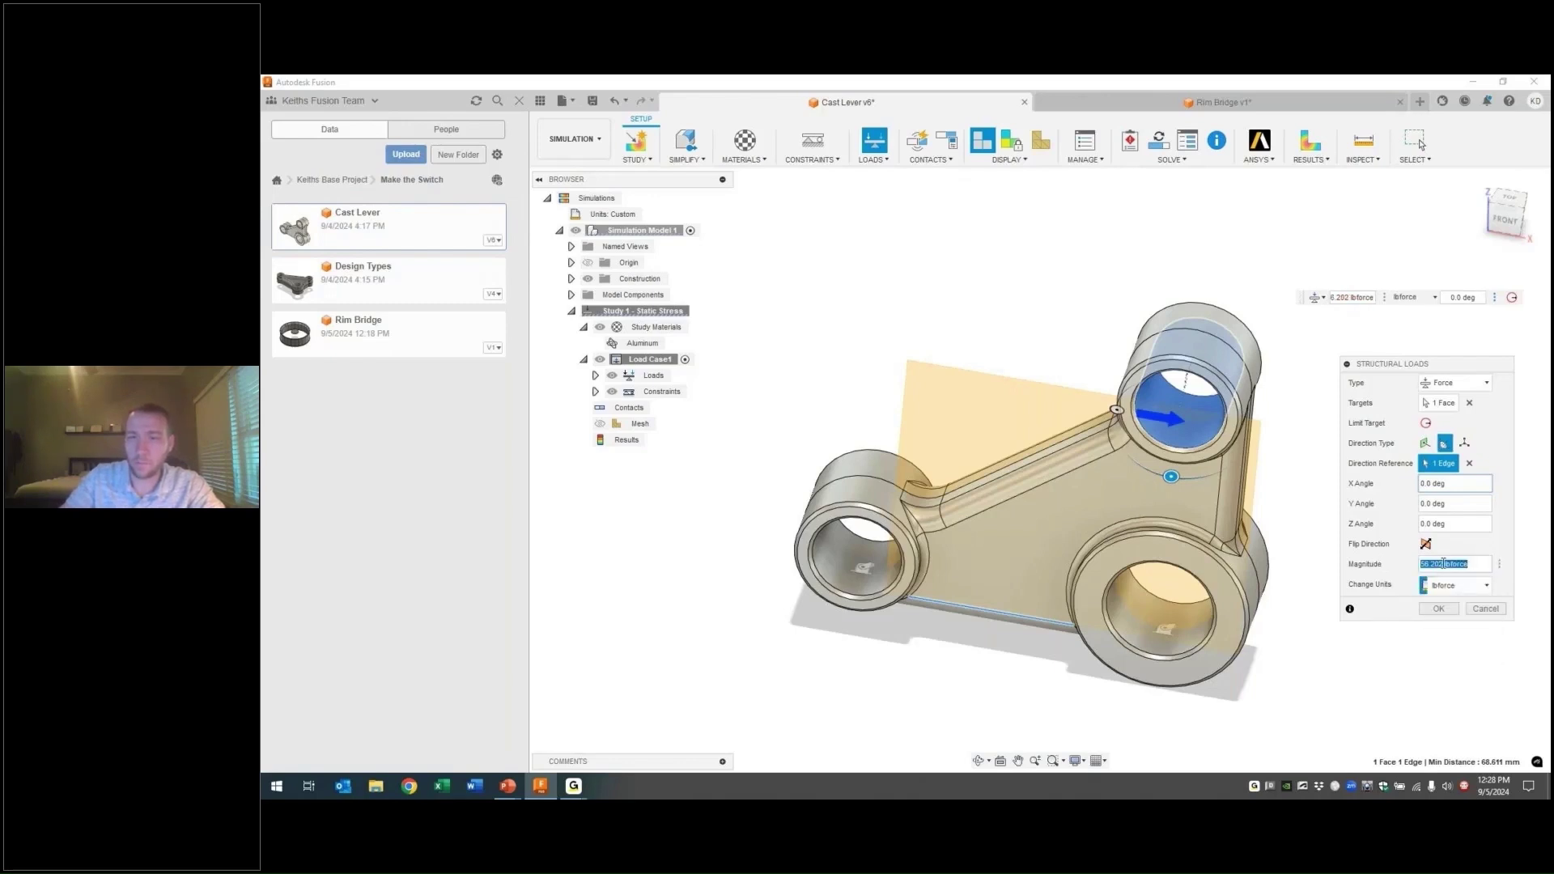
{"action": "type", "text": "20"}
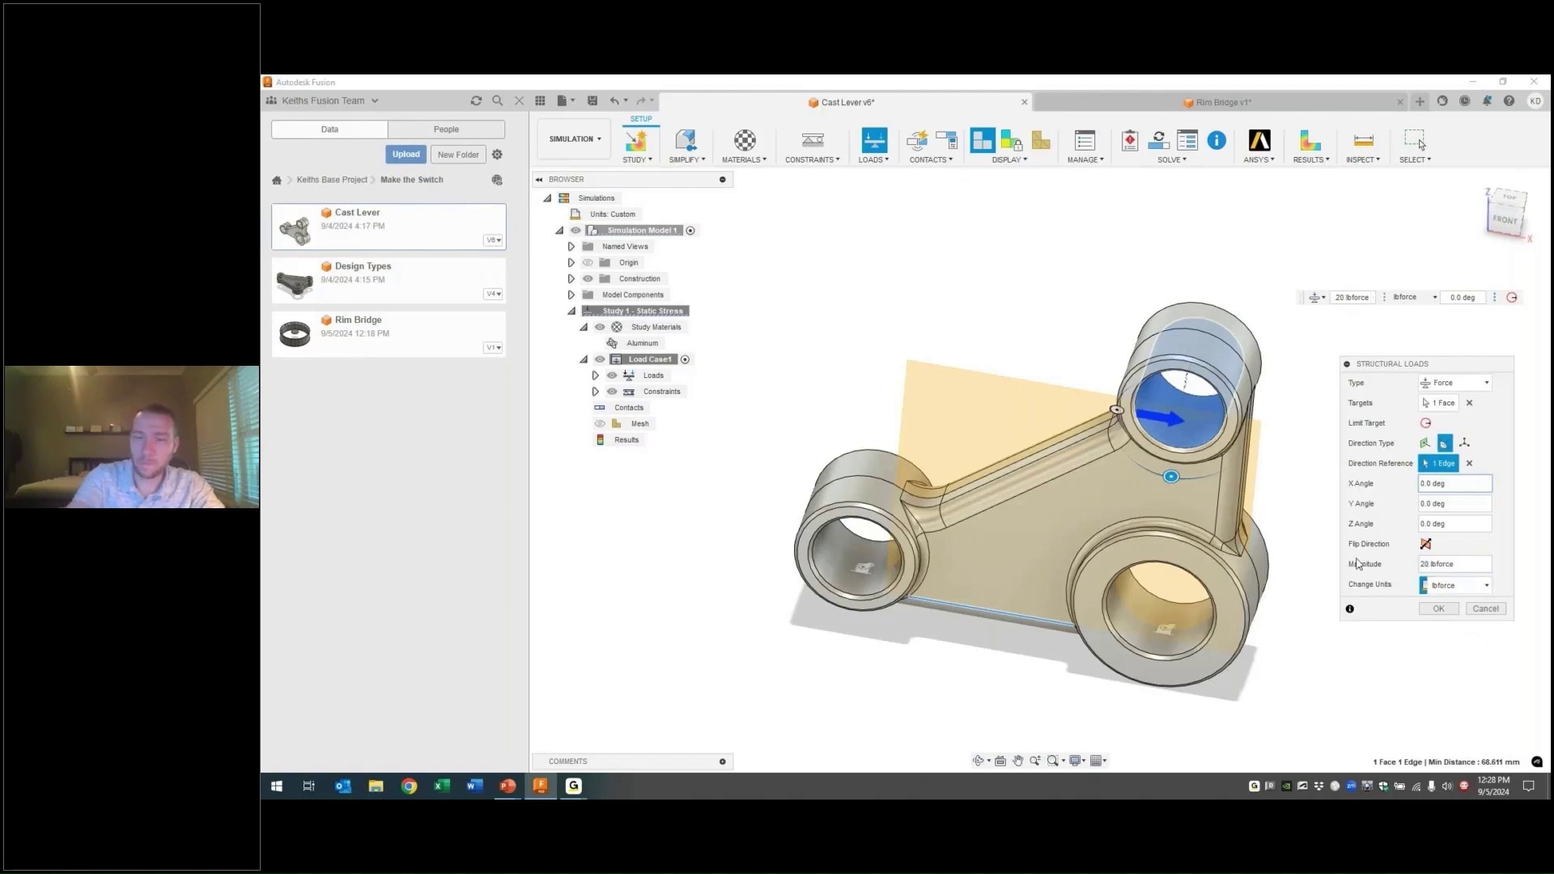
{"action": "type", "text": "50"}
{"action": "key", "text": "Tab"}
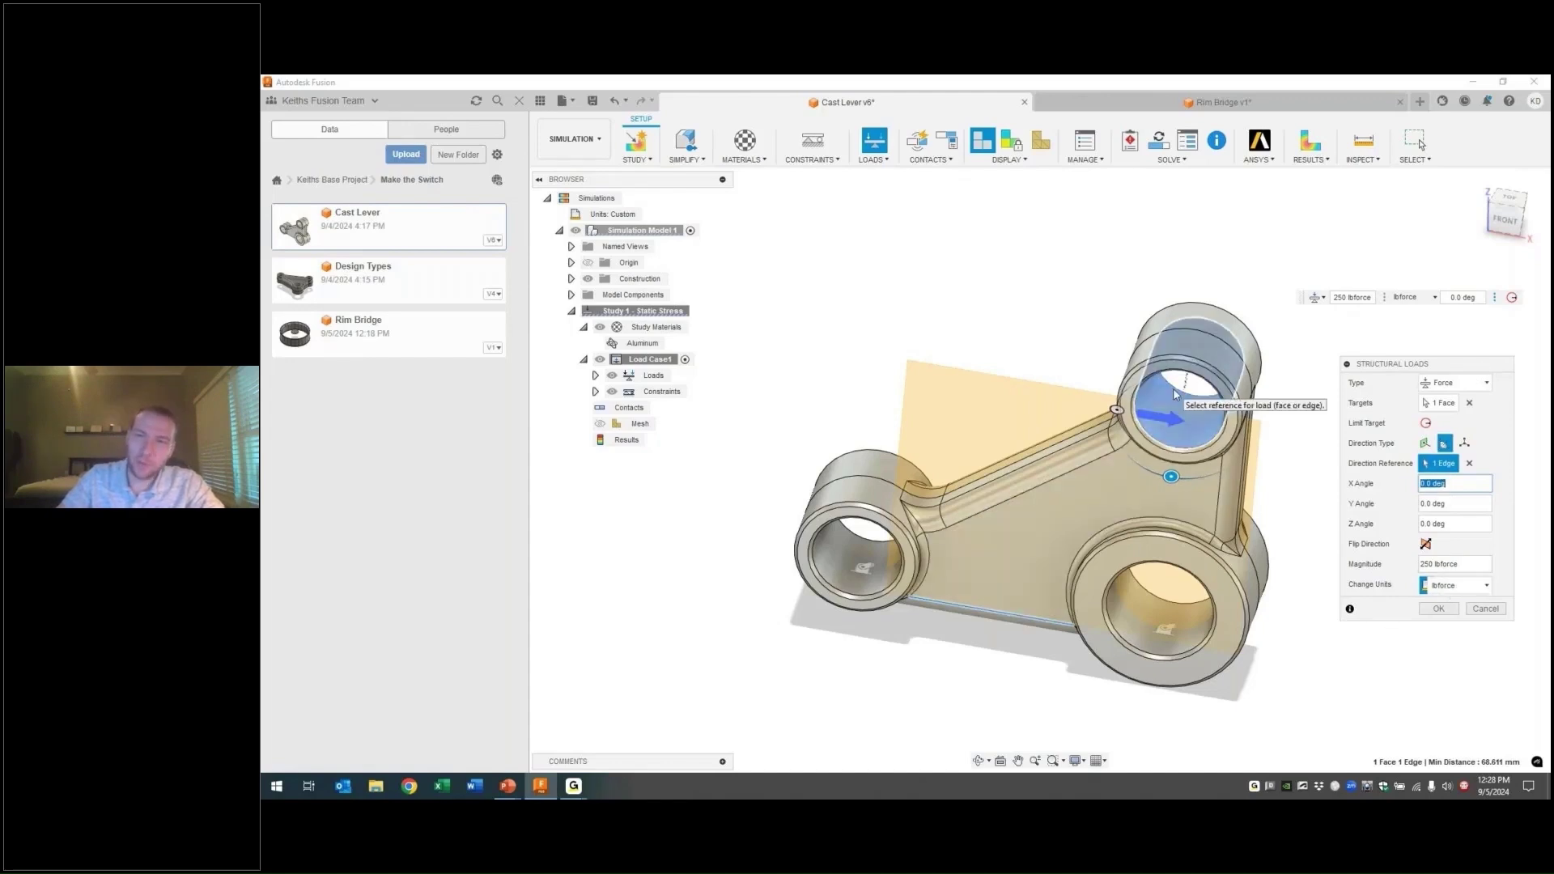
{"action": "left_click", "coordinate": [1437, 609]}
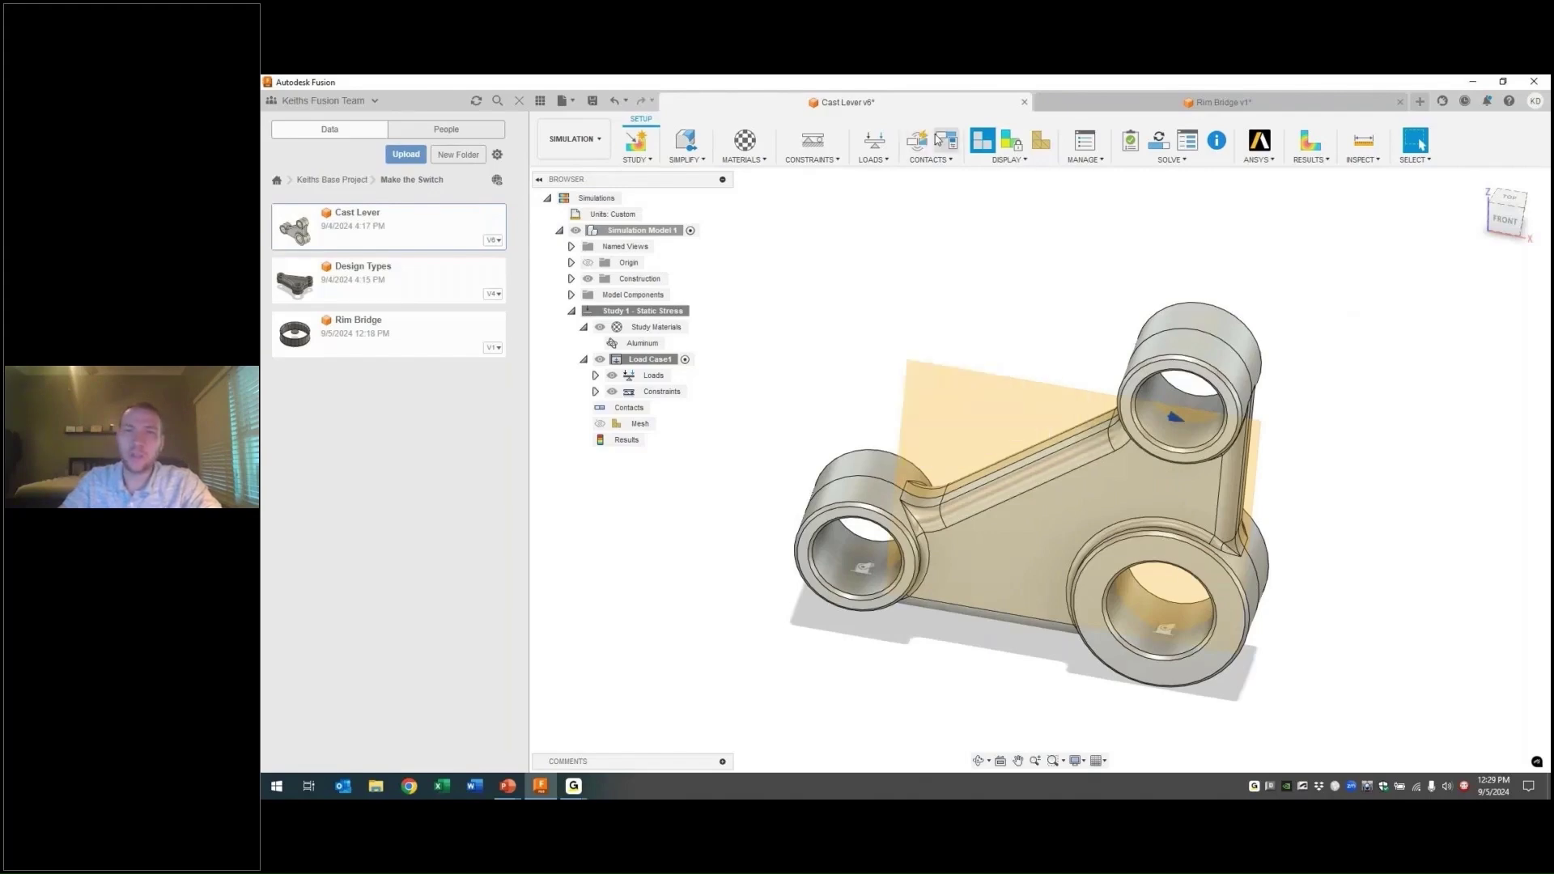
{"action": "left_click", "coordinate": [948, 144]}
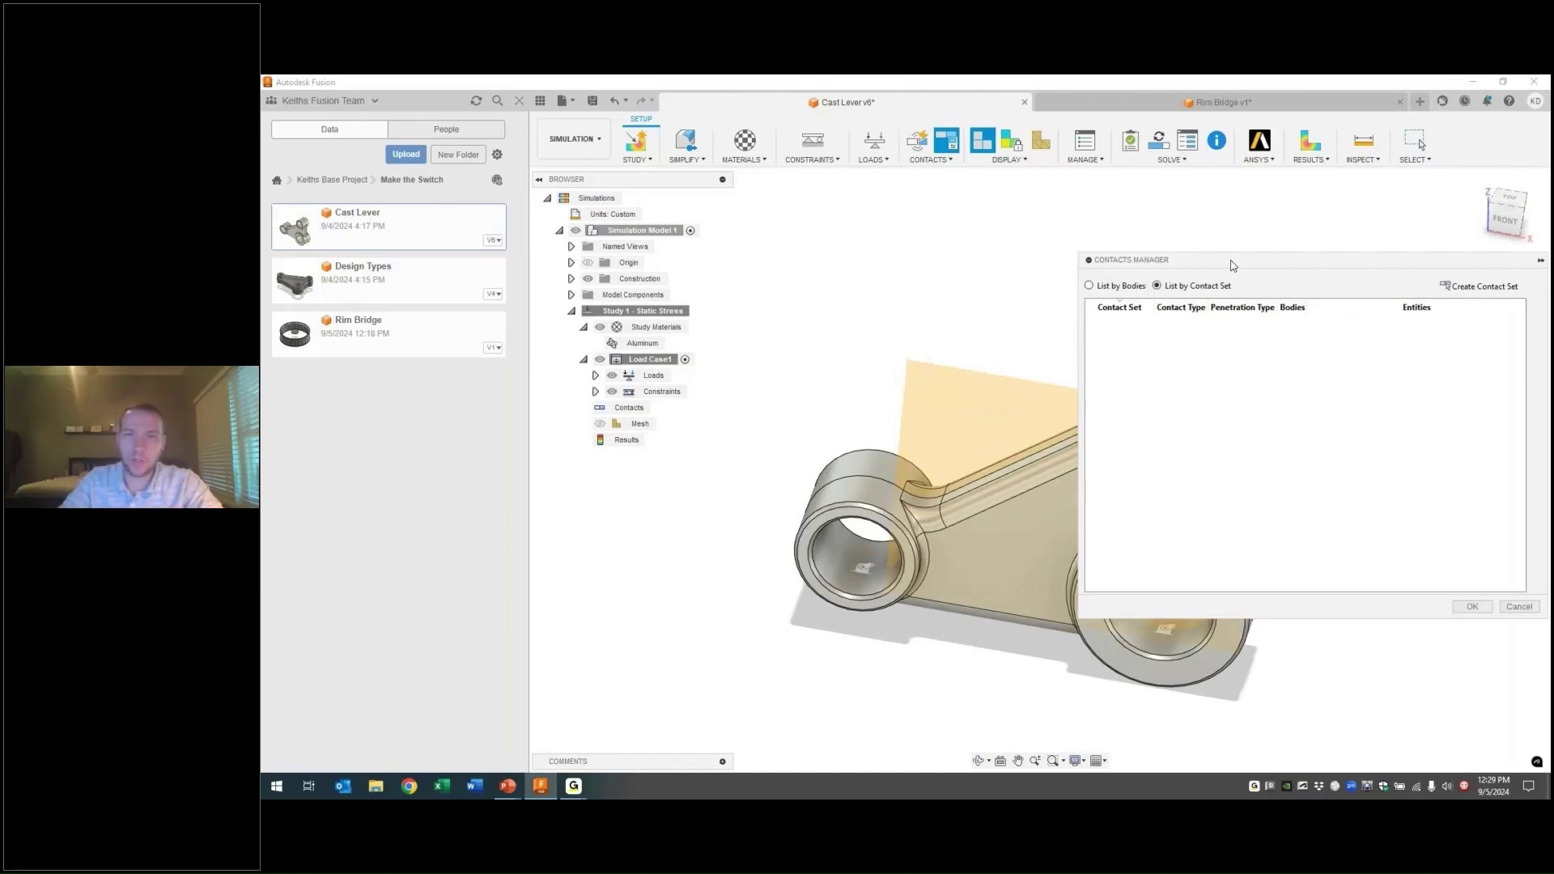
{"action": "left_click_drag", "start_coordinate": [1232, 264], "coordinate": [1142, 232]}
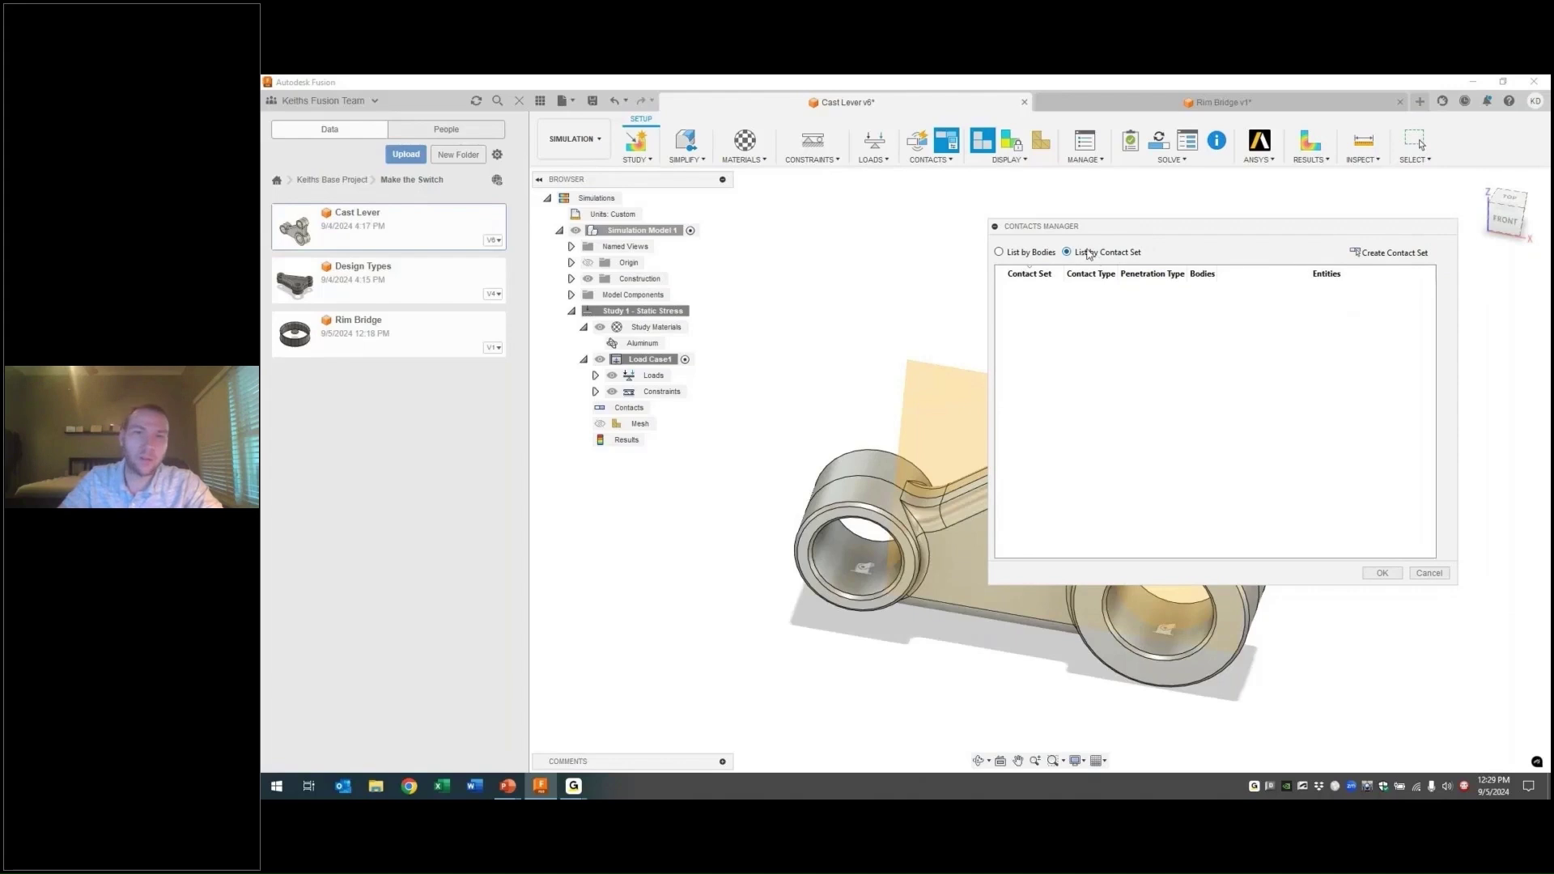
{"action": "left_click", "coordinate": [1013, 253]}
{"action": "left_click", "coordinate": [1120, 258]}
{"action": "left_click", "coordinate": [1024, 252]}
{"action": "left_click", "coordinate": [1117, 252]}
{"action": "left_click", "coordinate": [1047, 254]}
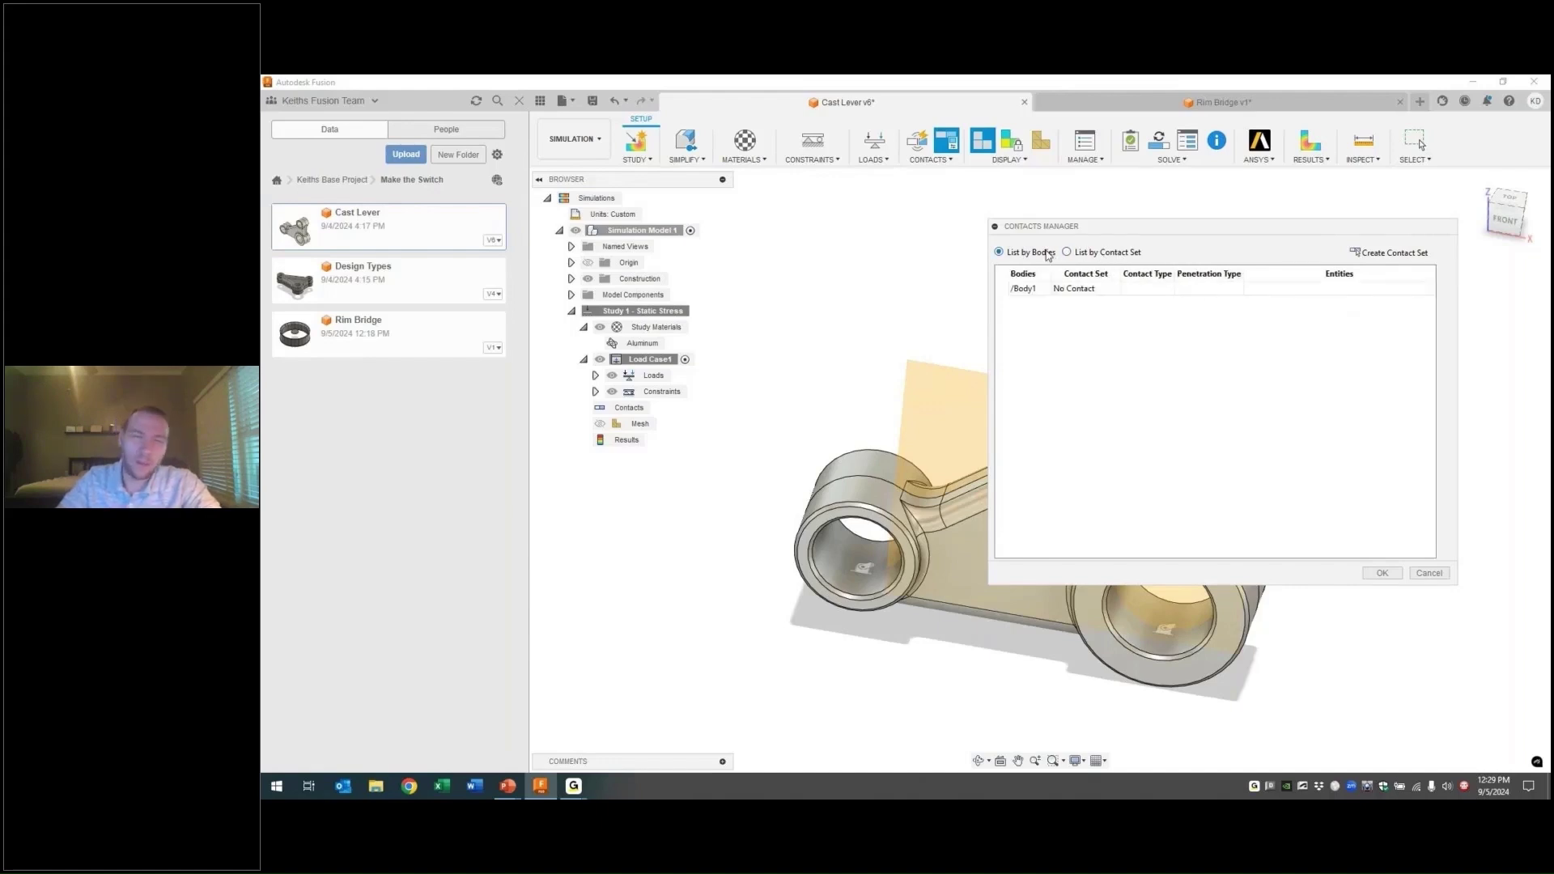
{"action": "left_click_drag", "start_coordinate": [1075, 231], "coordinate": [1094, 191]}
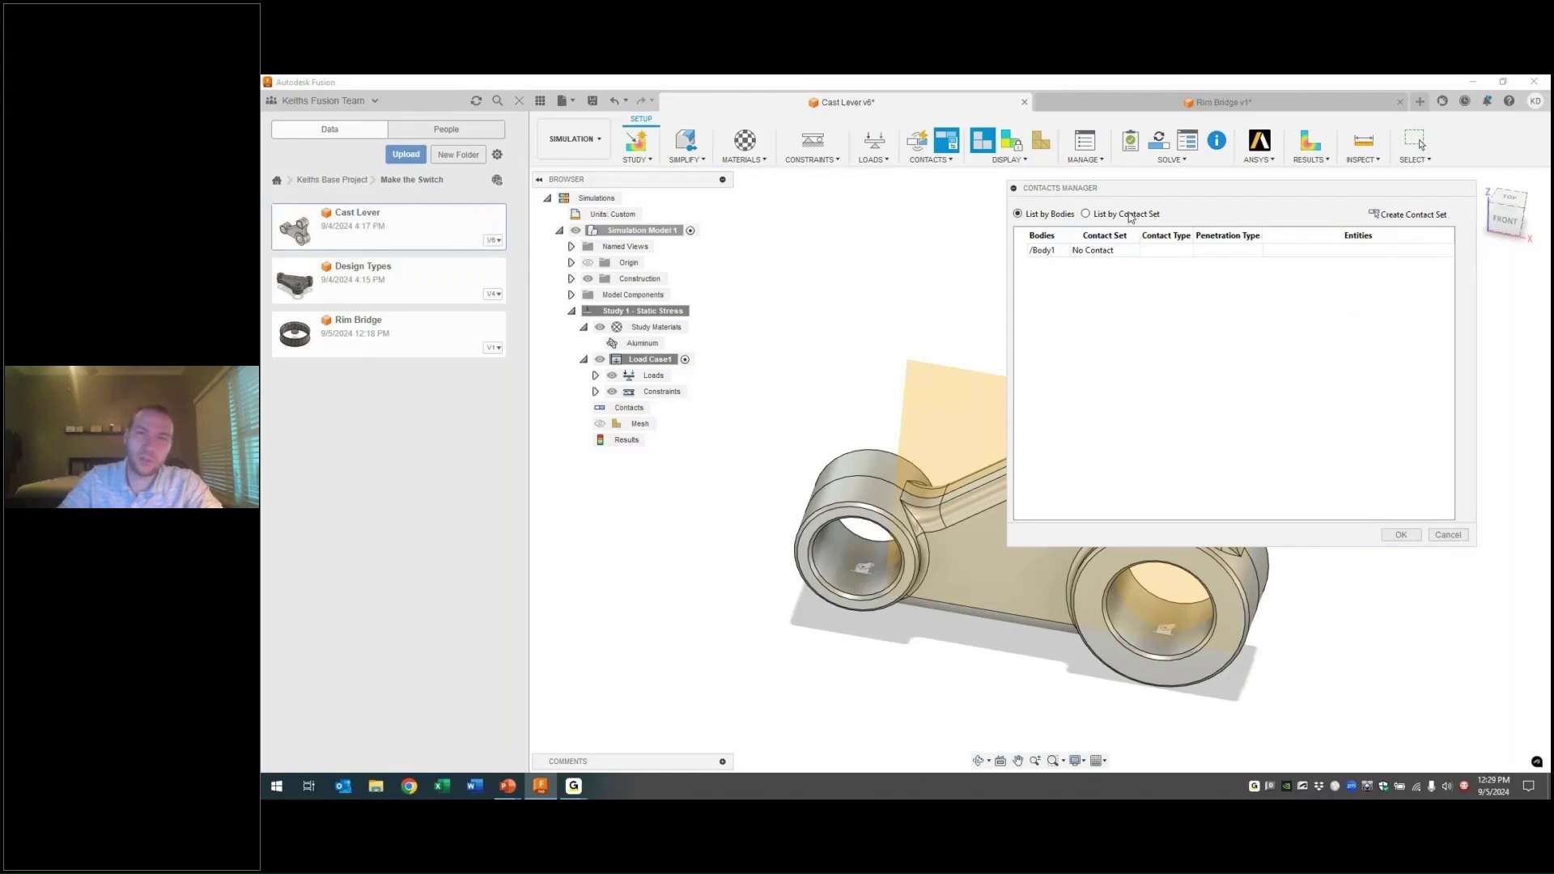
{"action": "left_click", "coordinate": [1086, 214]}
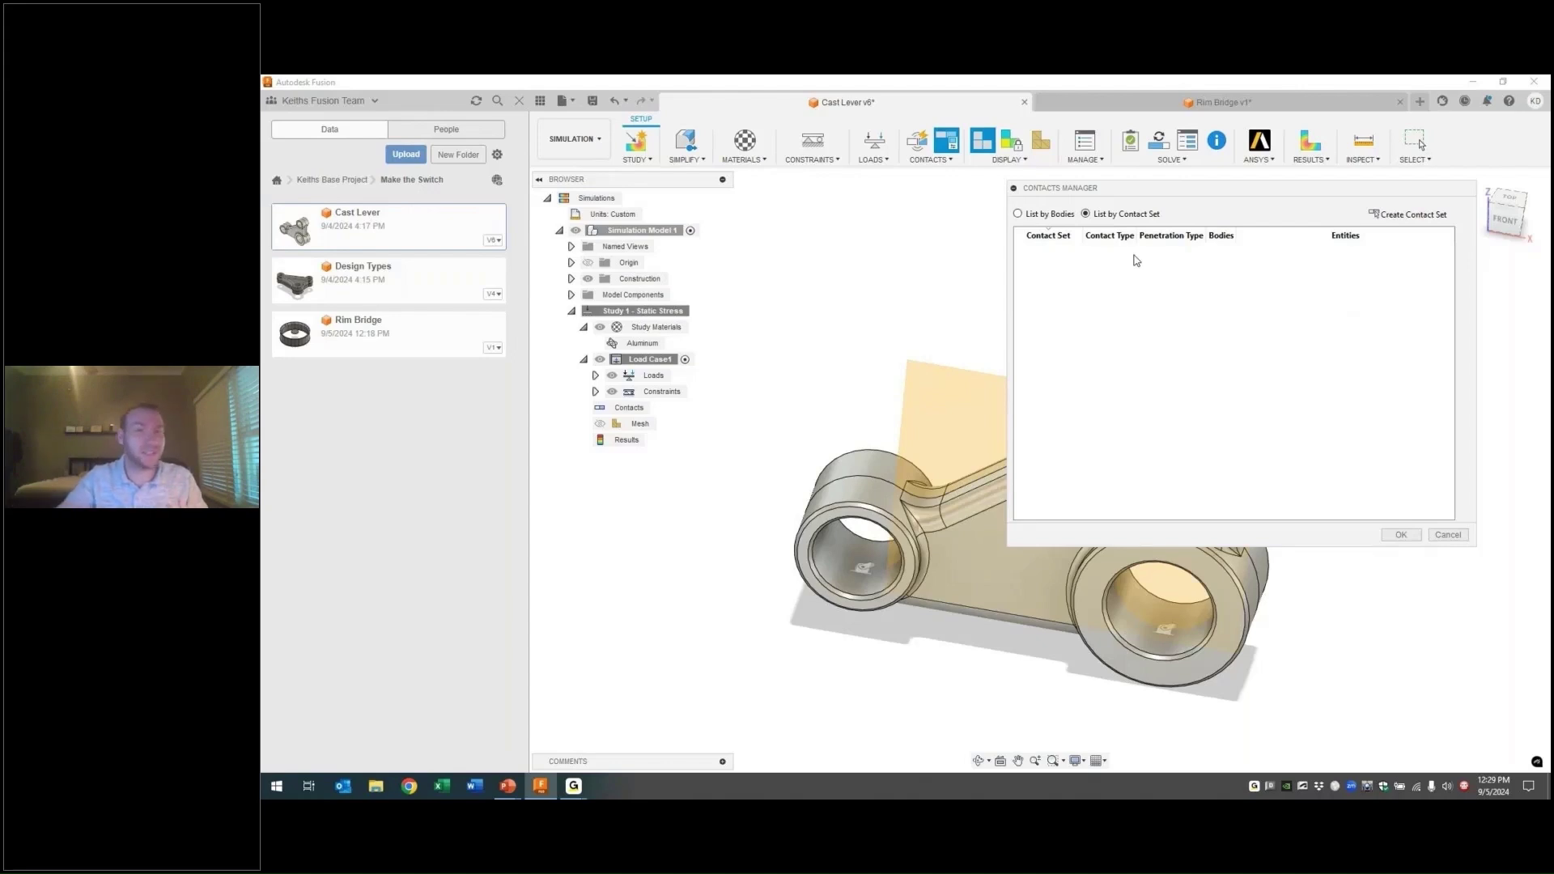
{"action": "left_click", "coordinate": [1018, 215]}
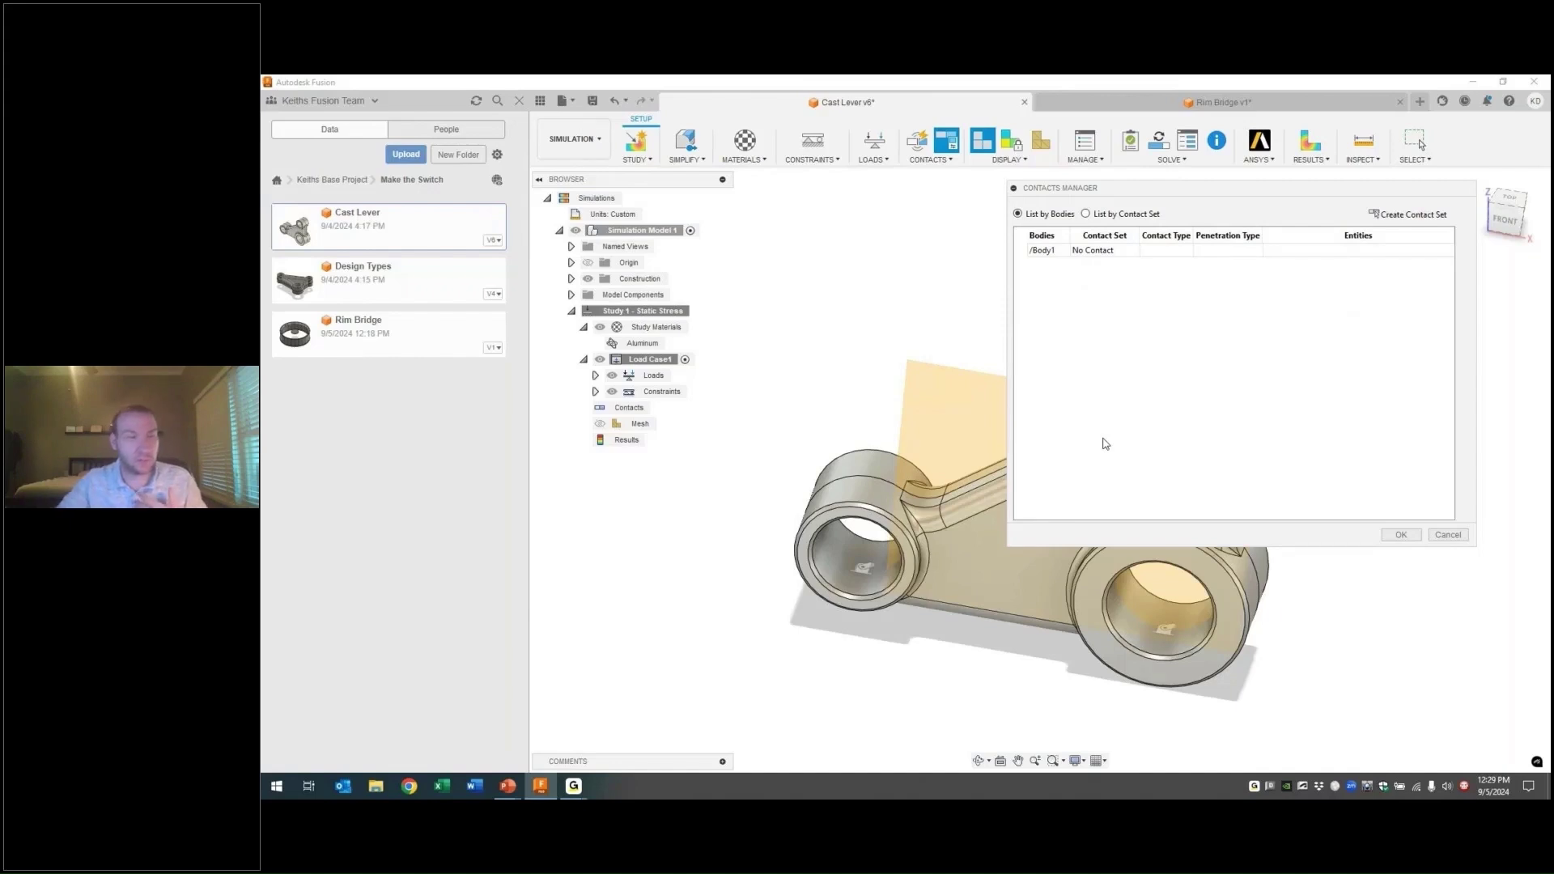
{"action": "left_click", "coordinate": [1448, 535]}
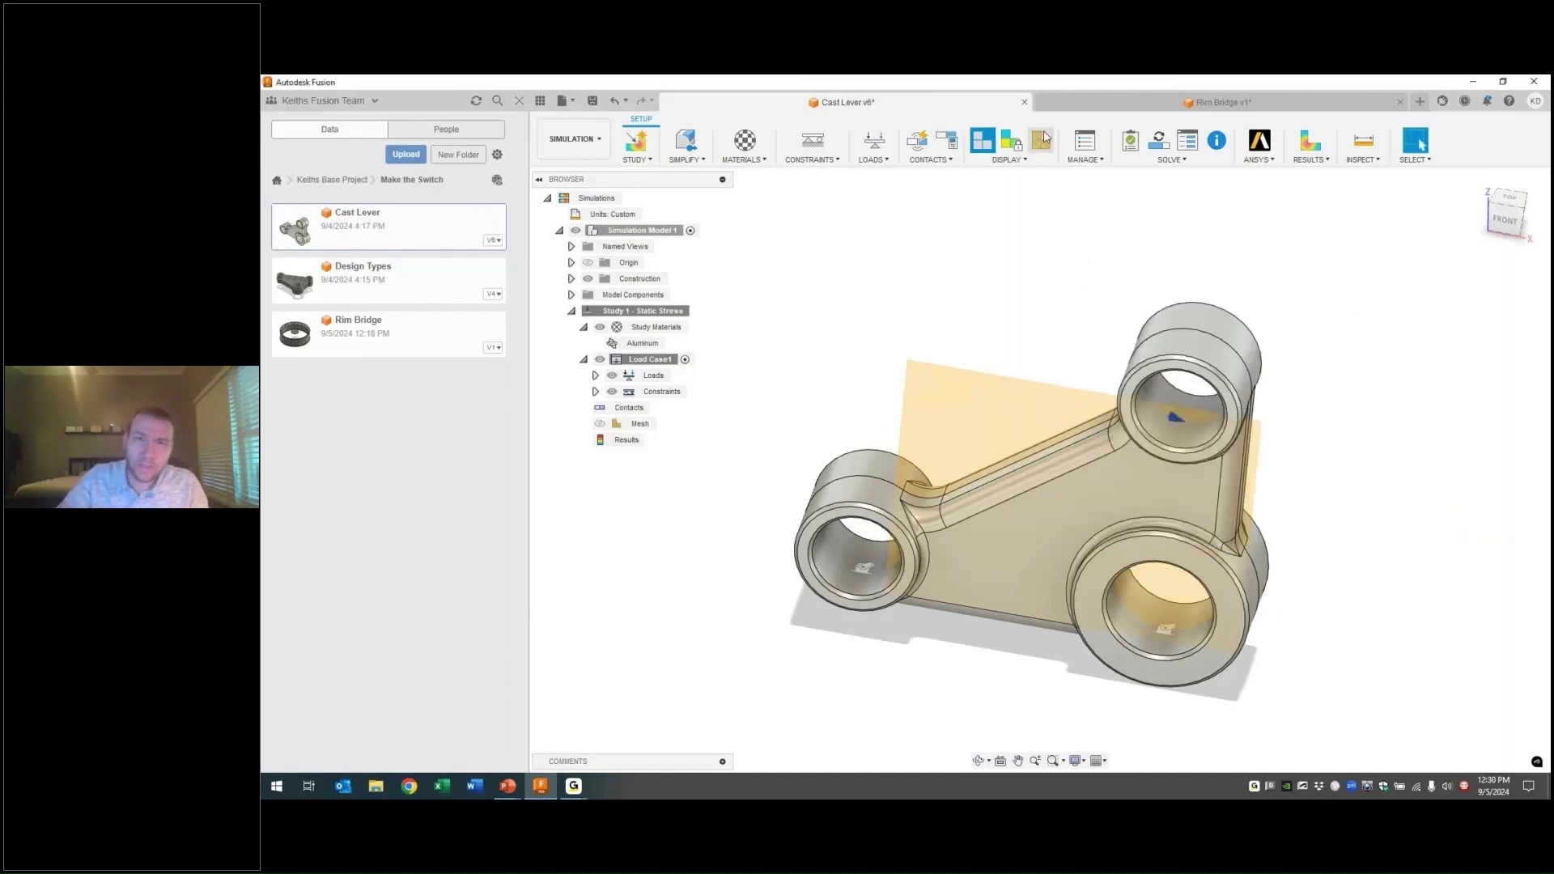
Step: Keep model-based element sizing in Mesh Settings and generate the lever mesh (about 9,484 elements)
{"action": "right_click", "coordinate": [639, 422]}
{"action": "left_click", "coordinate": [680, 465]}
{"action": "left_click_drag", "start_coordinate": [1057, 401], "coordinate": [1016, 400]}
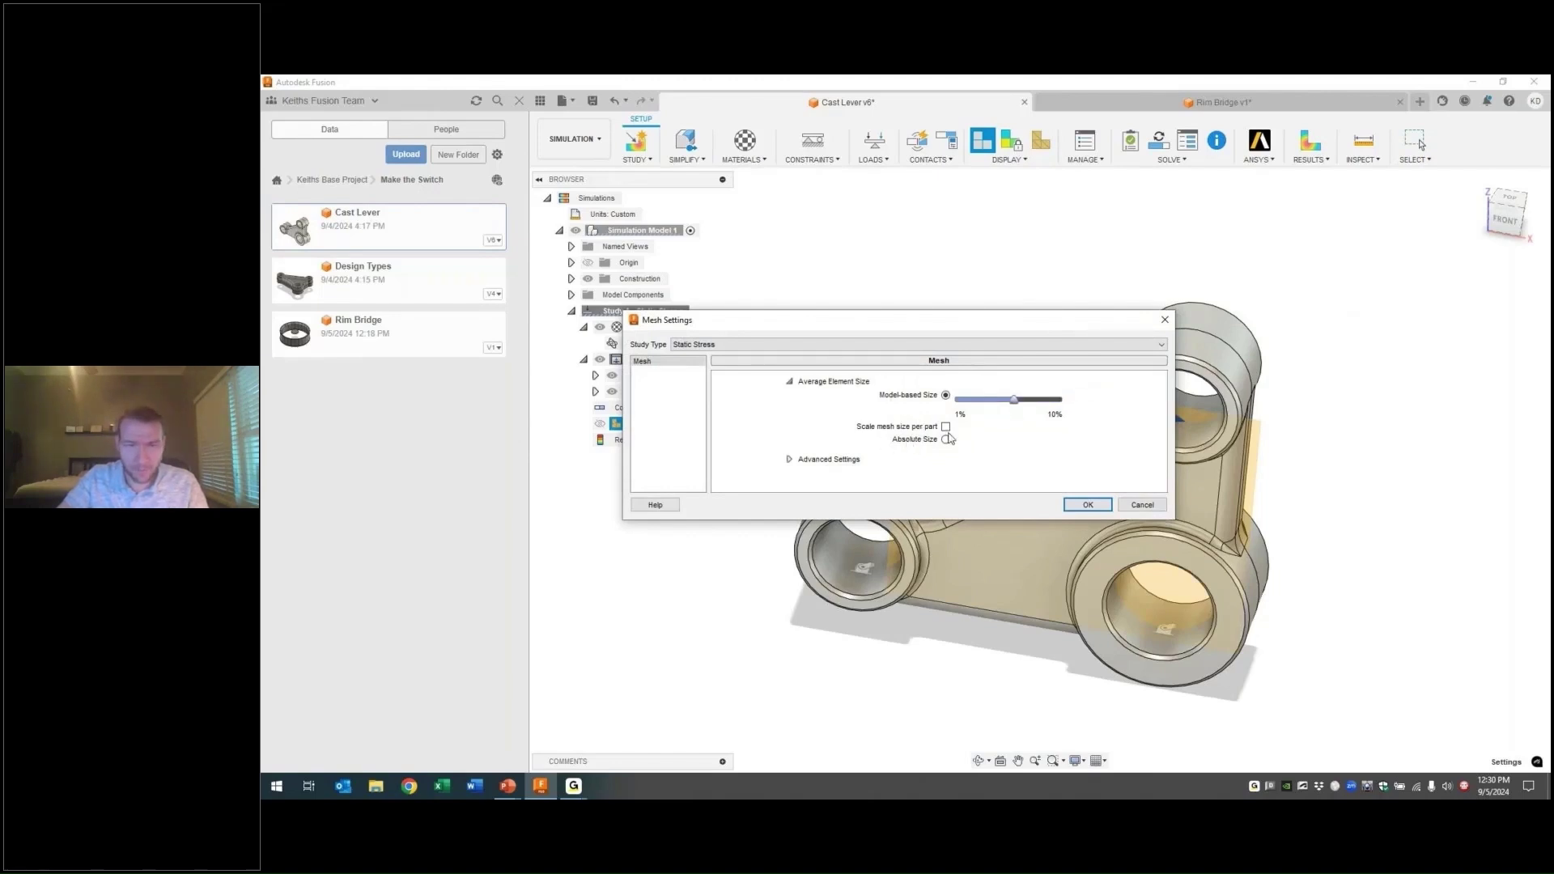
{"action": "left_click", "coordinate": [945, 438]}
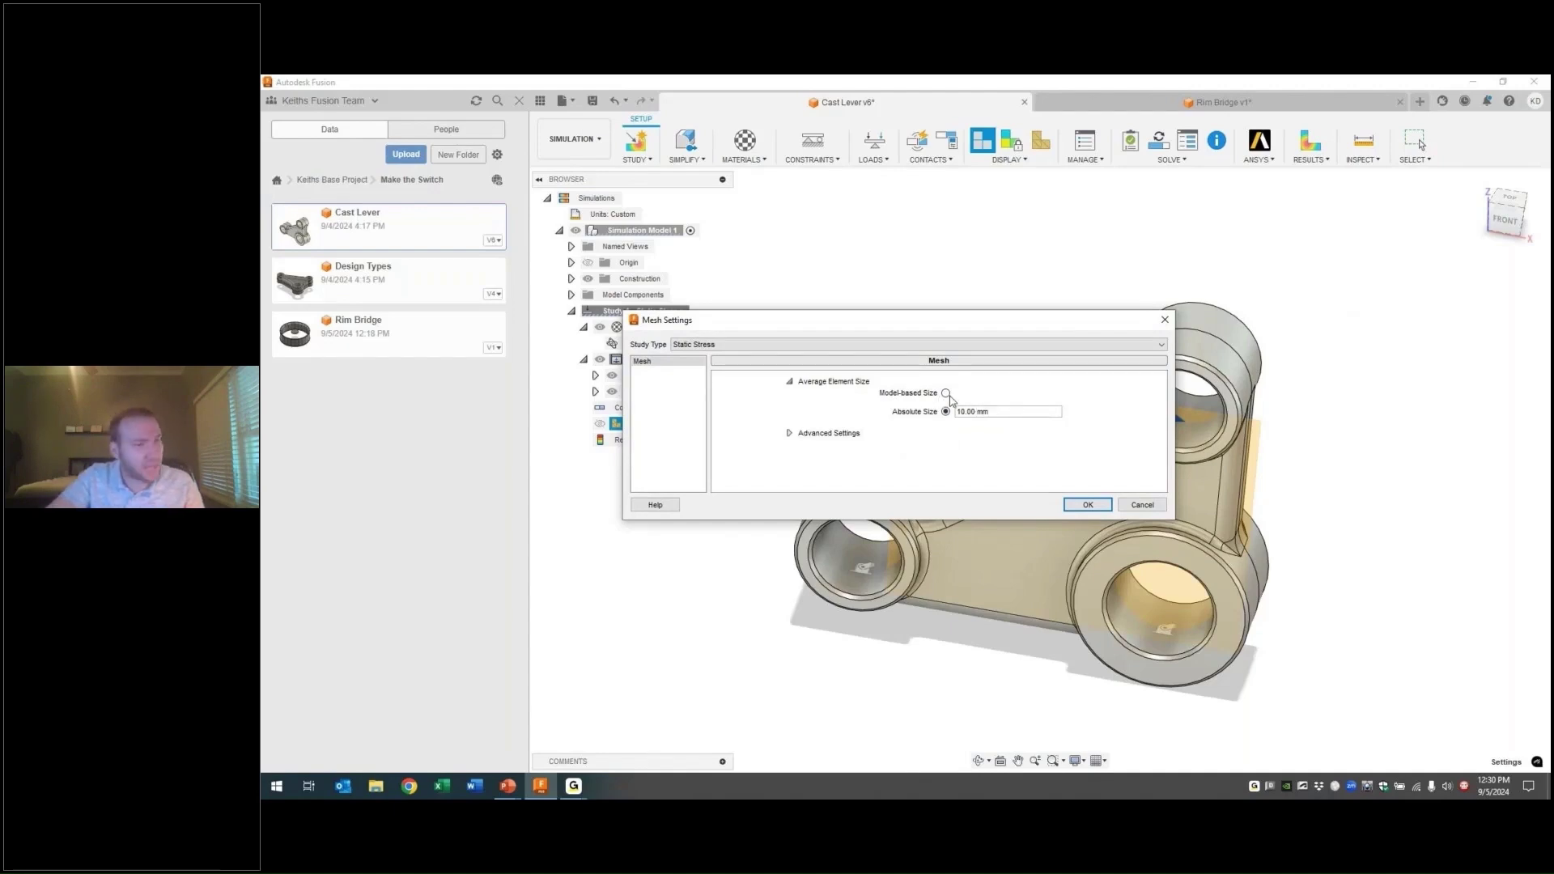
{"action": "left_click", "coordinate": [946, 395]}
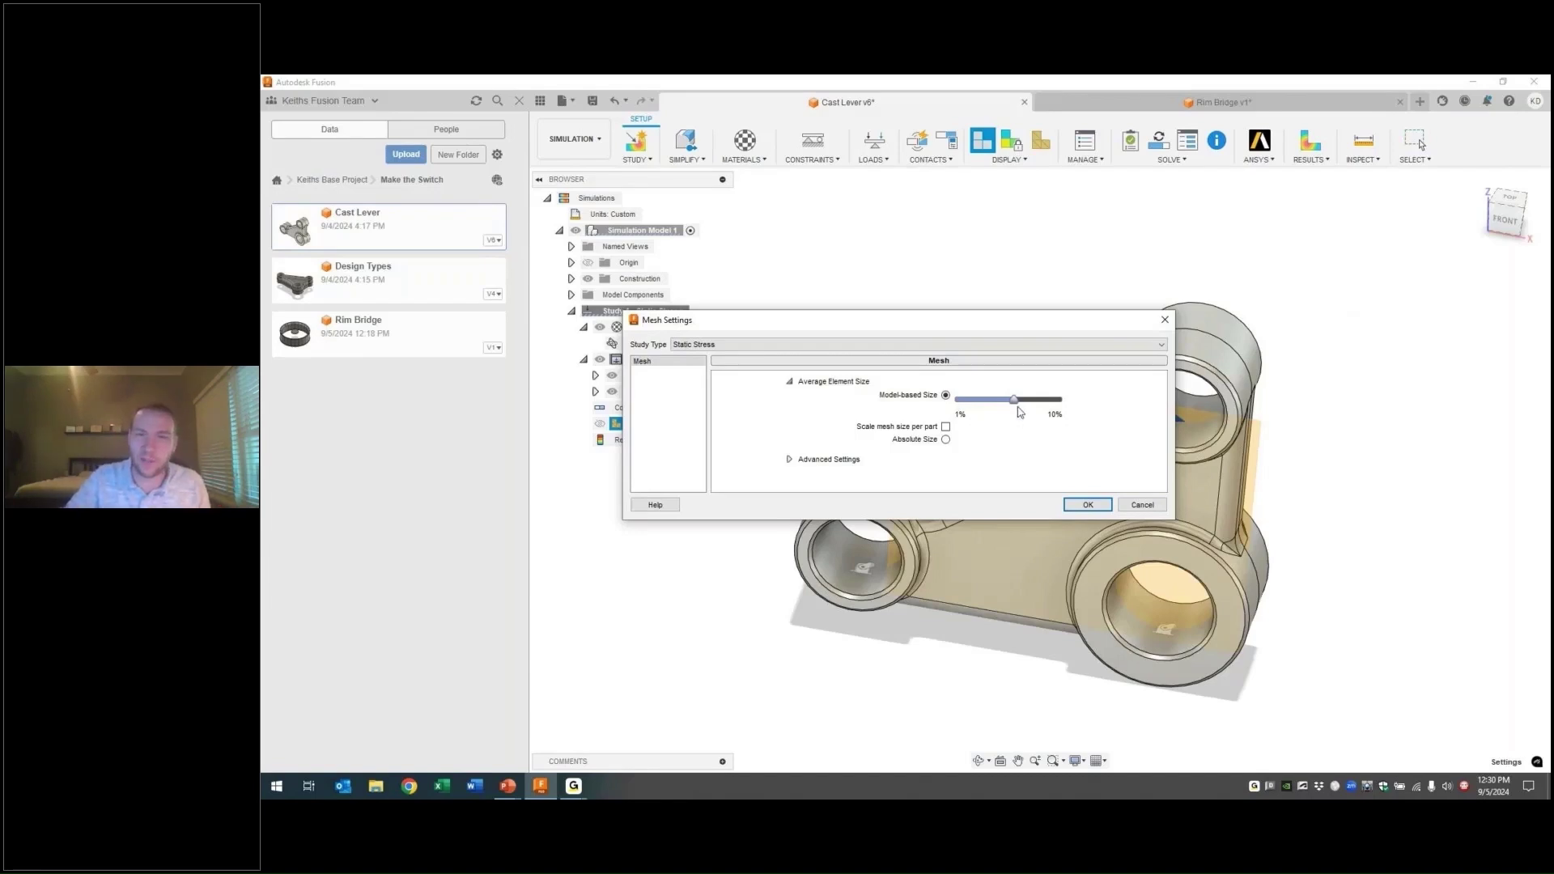
{"action": "left_click", "coordinate": [789, 459]}
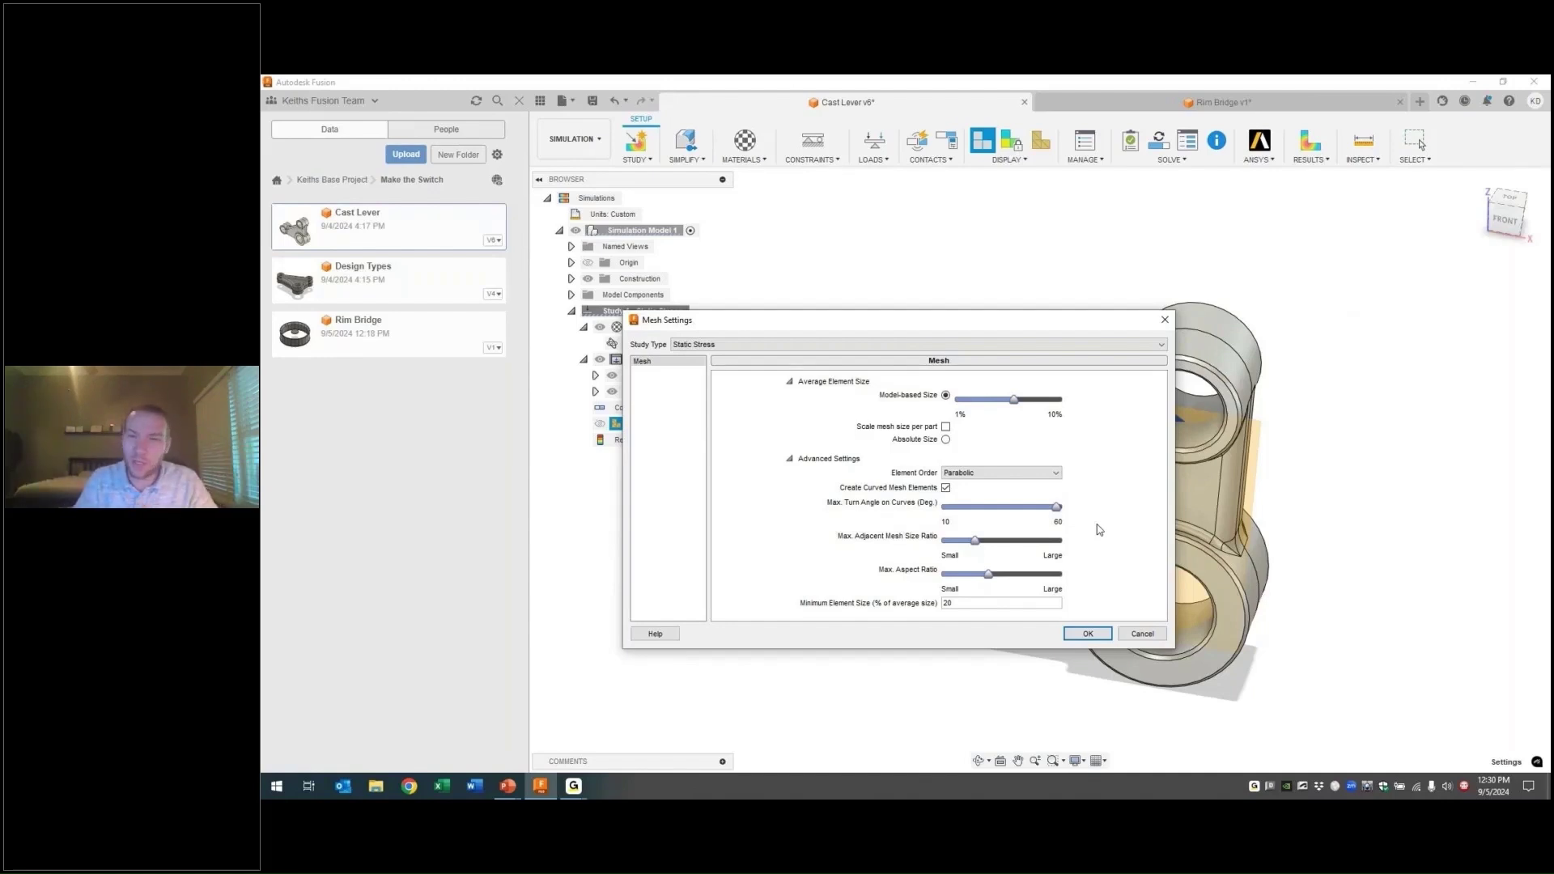
{"action": "left_click", "coordinate": [790, 459]}
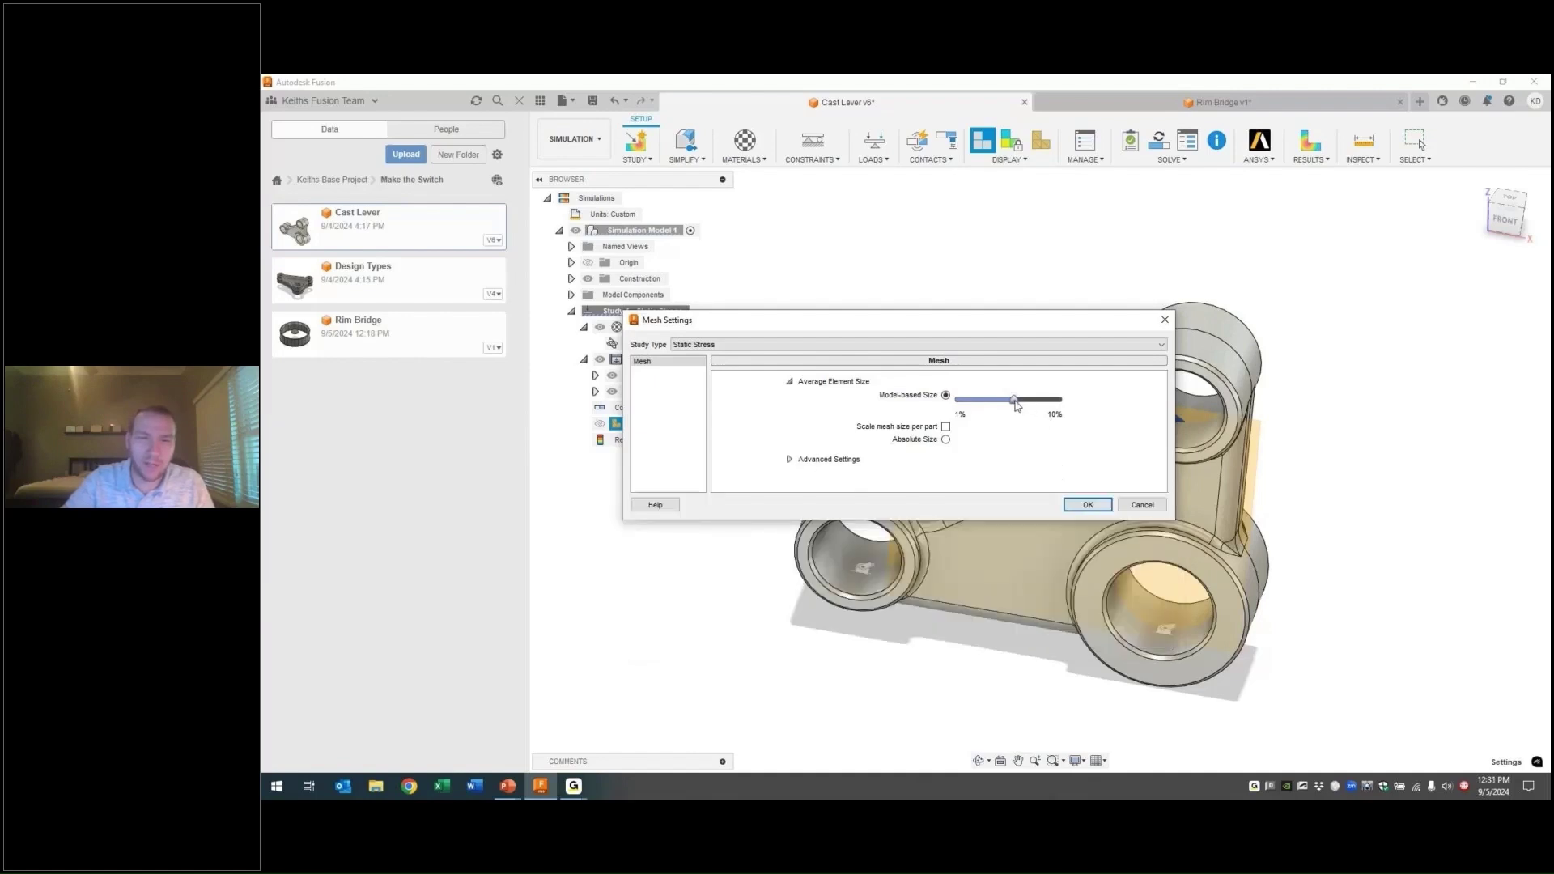
{"action": "left_click", "coordinate": [1088, 504]}
{"action": "right_click", "coordinate": [634, 426]}
{"action": "left_click", "coordinate": [674, 447]}
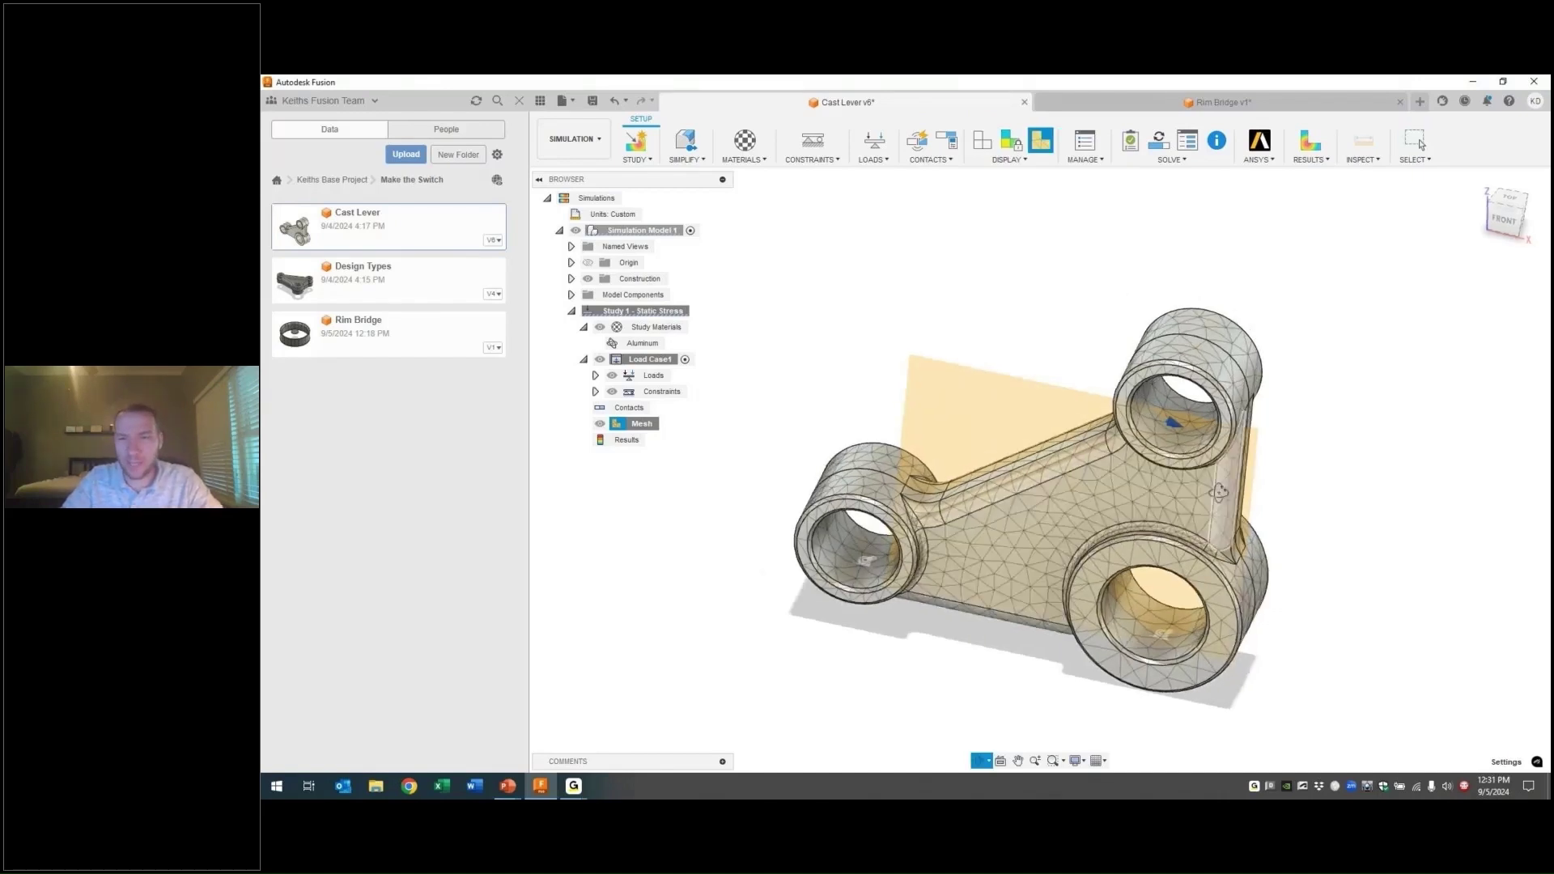
Step: Orbit around the meshed lever, then run Pre-check to confirm the study is ready
{"action": "middle_click_drag", "start_coordinate": [1217, 497], "coordinate": [1143, 480], "text": "shift"}
{"action": "scroll", "coordinate": [1143, 480], "scroll_direction": "up", "scroll_amount": 2}
{"action": "scroll", "coordinate": [1143, 486], "scroll_direction": "up", "scroll_amount": 2}
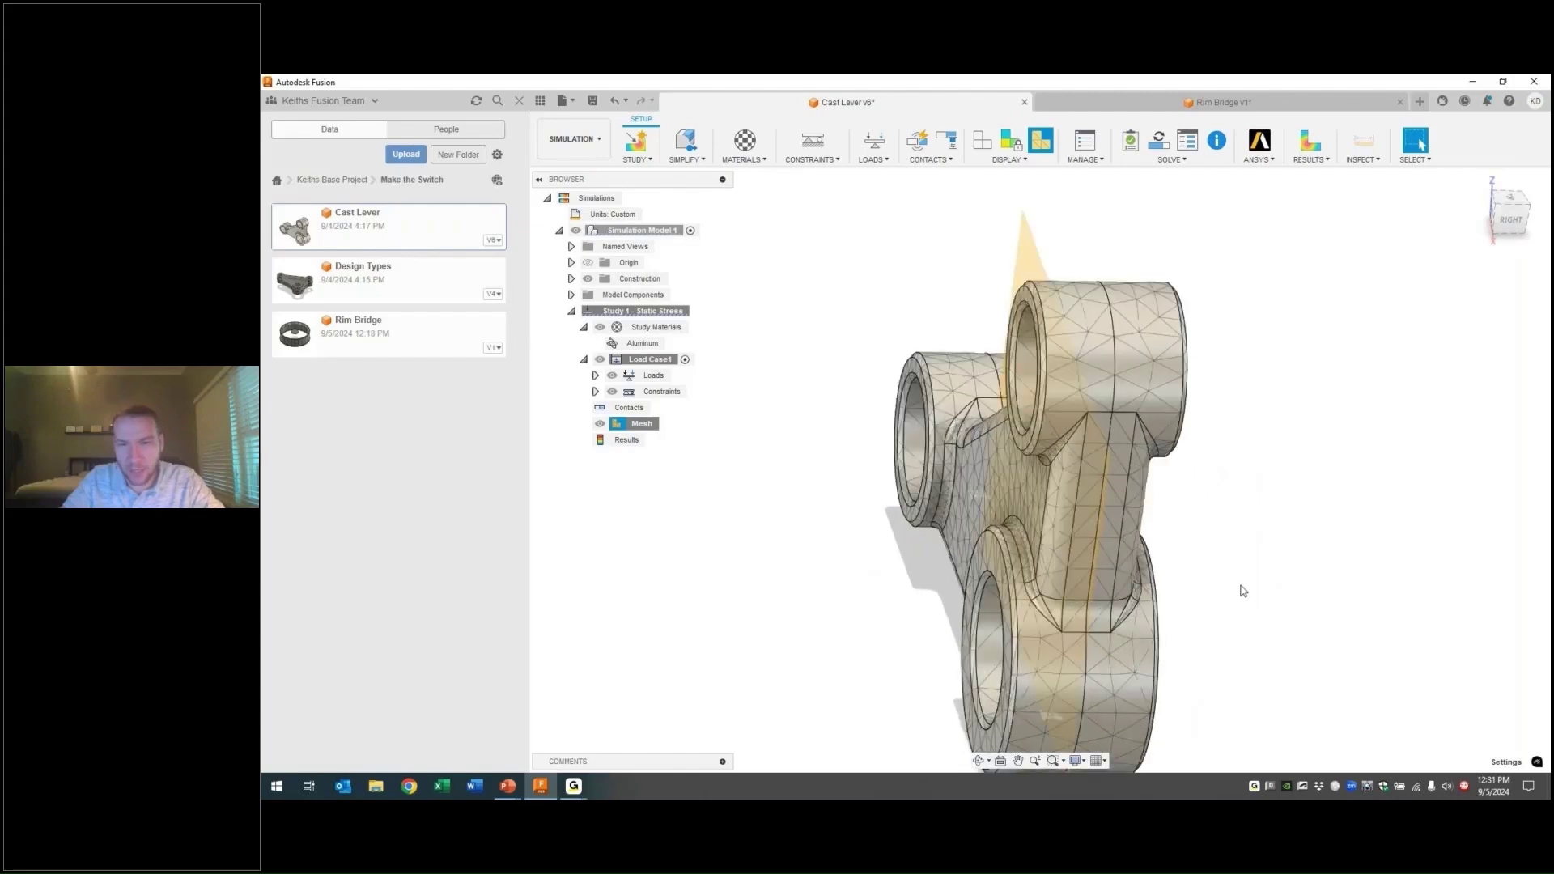
{"action": "middle_click_drag", "start_coordinate": [1239, 567], "coordinate": [984, 338], "text": "shift"}
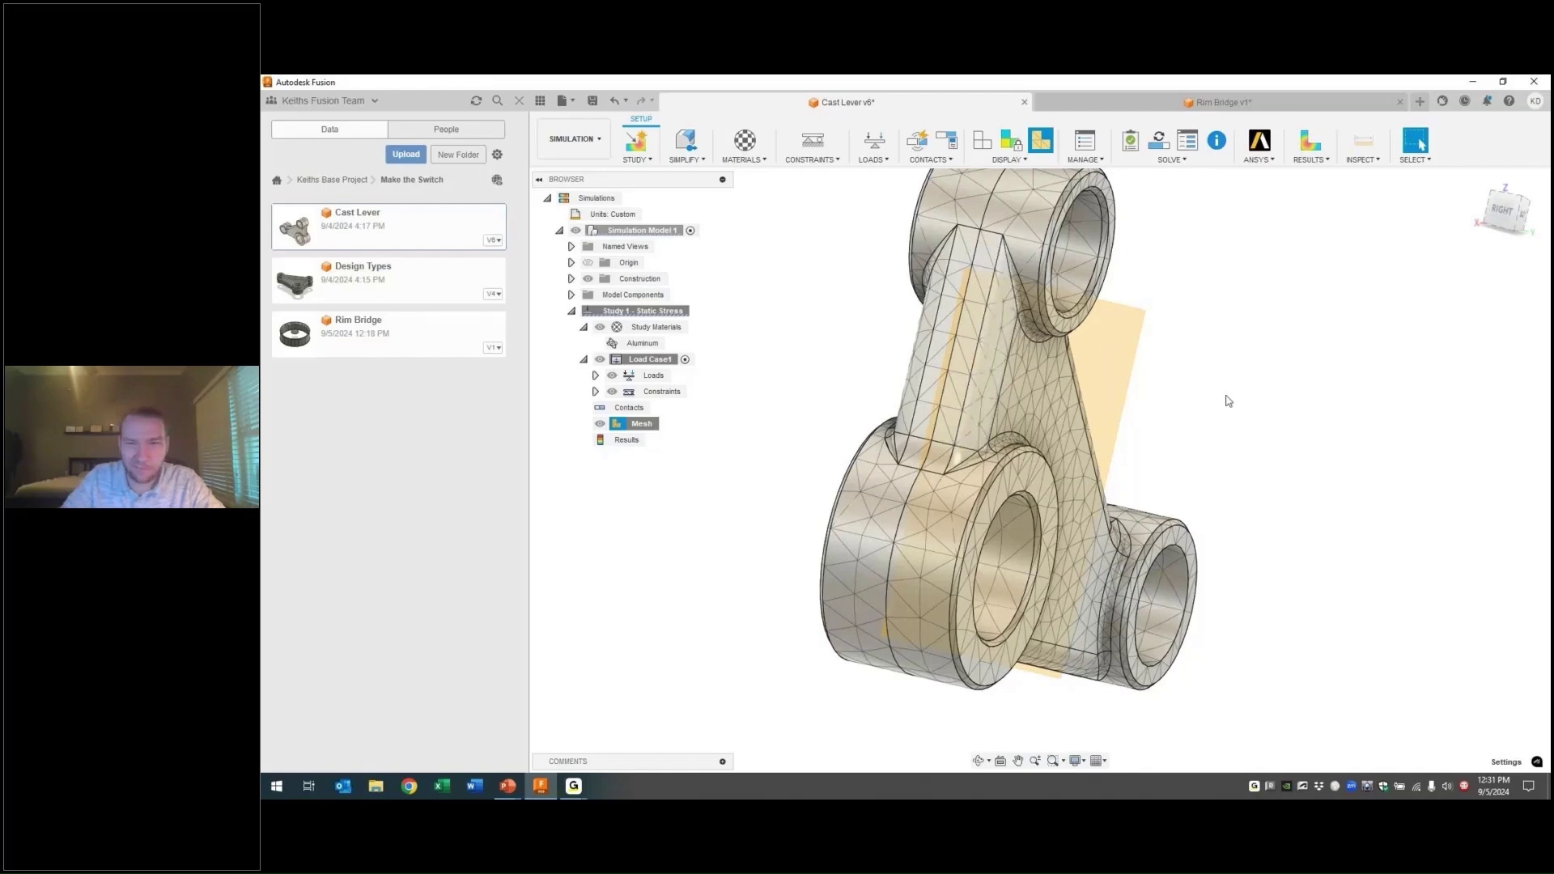
{"action": "mouse_move", "coordinate": [1225, 400]}
{"action": "middle_mouse_down", "text": "shift"}
{"action": "mouse_move", "coordinate": [1202, 531]}
{"action": "mouse_move", "coordinate": [1170, 254]}
{"action": "mouse_move", "coordinate": [1198, 254]}
{"action": "mouse_move", "coordinate": [1198, 356]}
{"action": "mouse_move", "coordinate": [1289, 273]}
{"action": "mouse_move", "coordinate": [1093, 235]}
{"action": "mouse_move", "coordinate": [1170, 244]}
{"action": "mouse_move", "coordinate": [1081, 319]}
{"action": "middle_mouse_up", "text": "shift"}
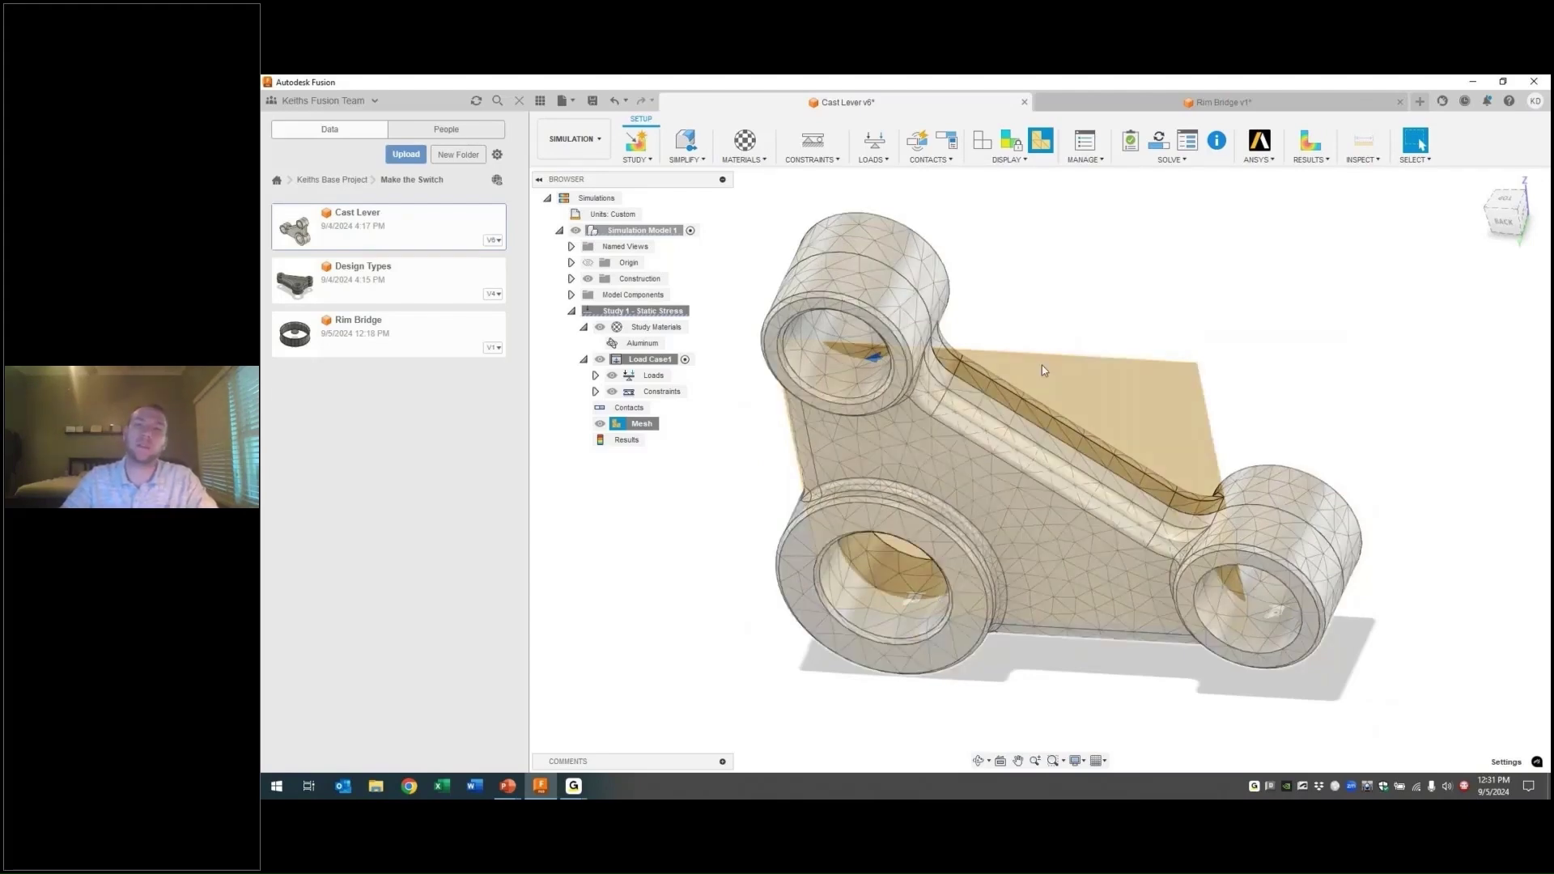
{"action": "left_click", "coordinate": [1131, 142]}
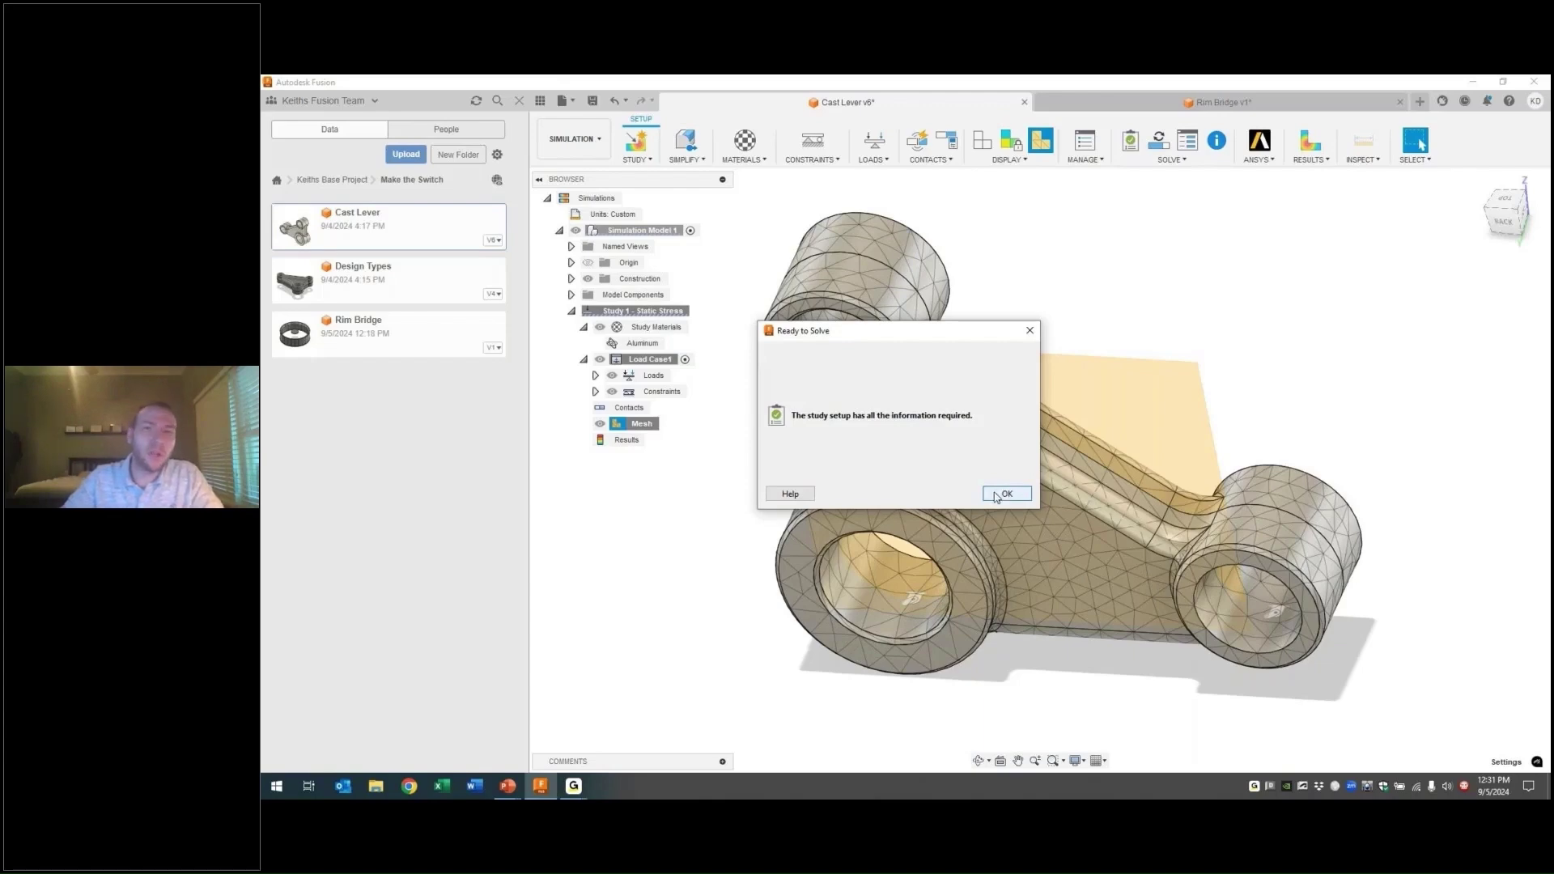
Step: Dismiss the Ready to Solve message and open the Solve dialog listing Study 1
{"action": "left_click", "coordinate": [1006, 495]}
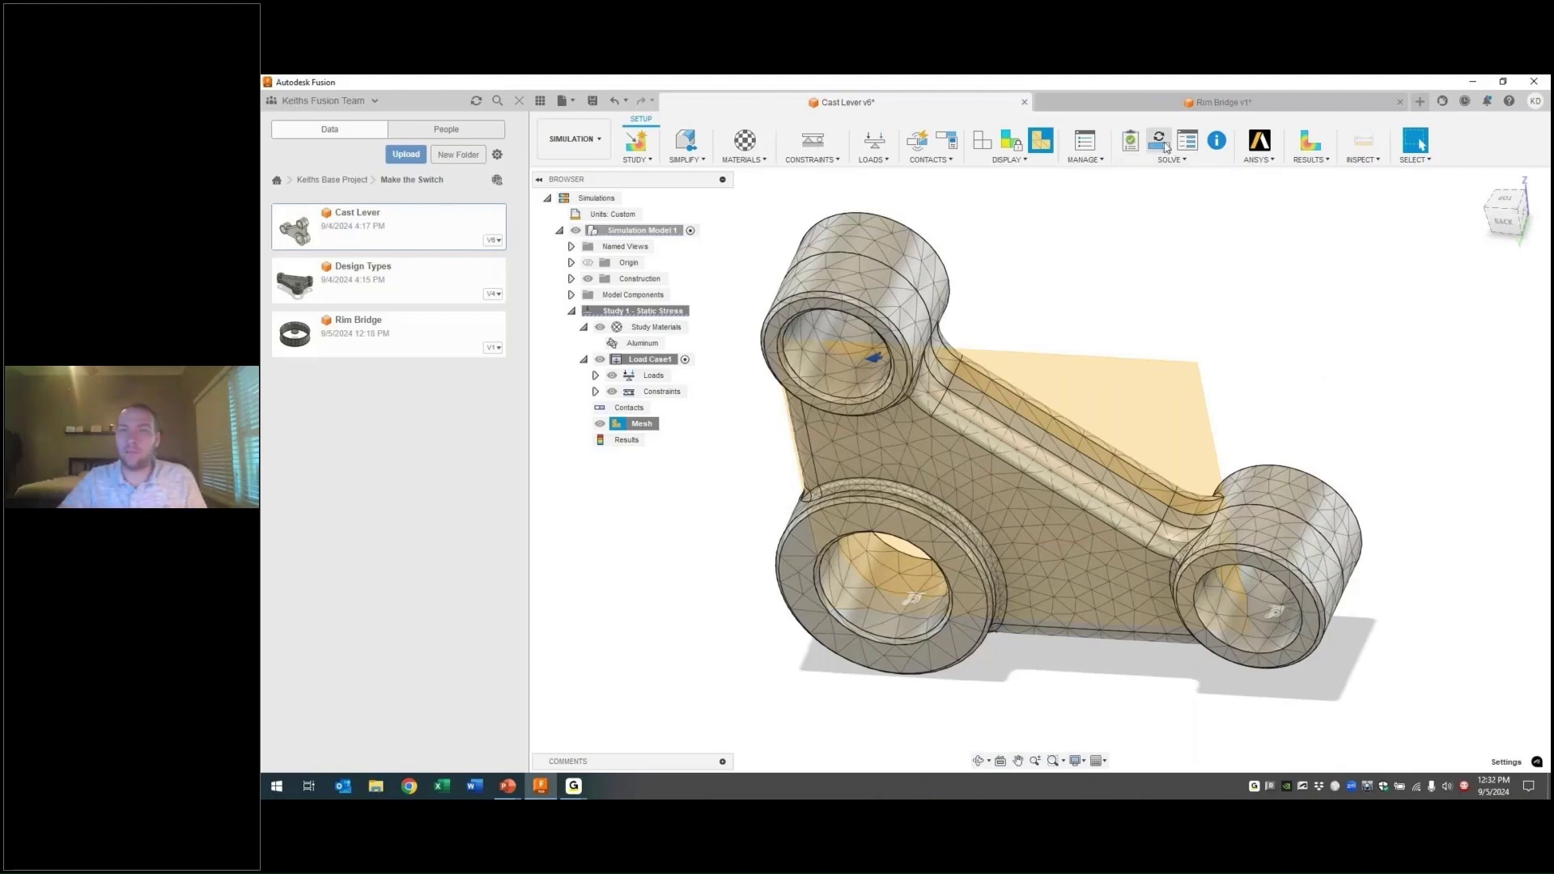
{"action": "left_click", "coordinate": [1158, 141]}
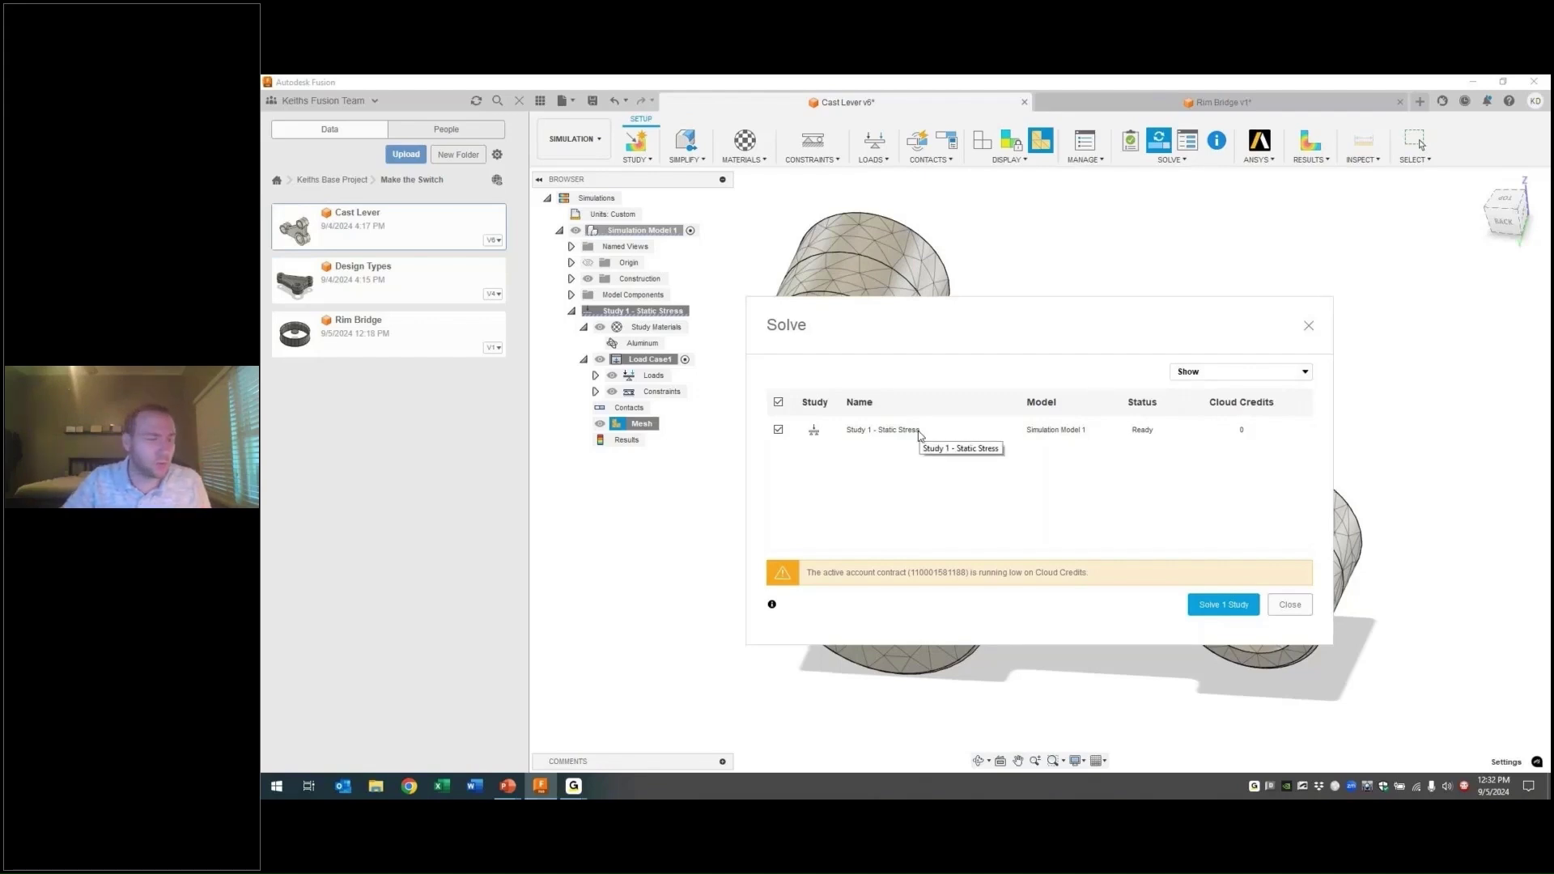
Step: Start solving Study 1 - Static Stress from the Solve dialog
{"action": "left_click", "coordinate": [1224, 606]}
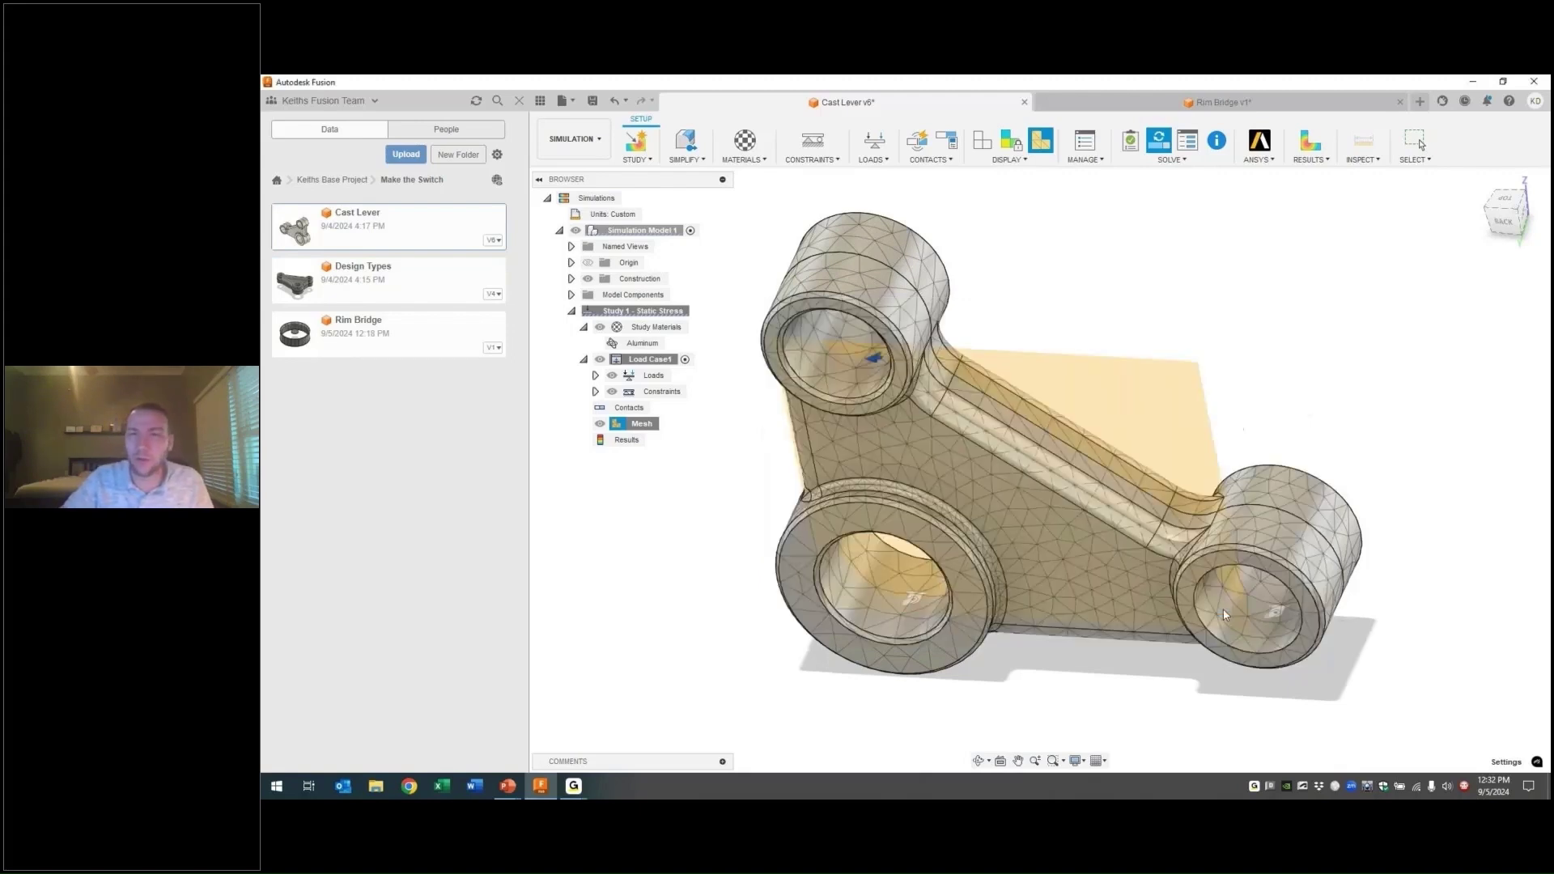